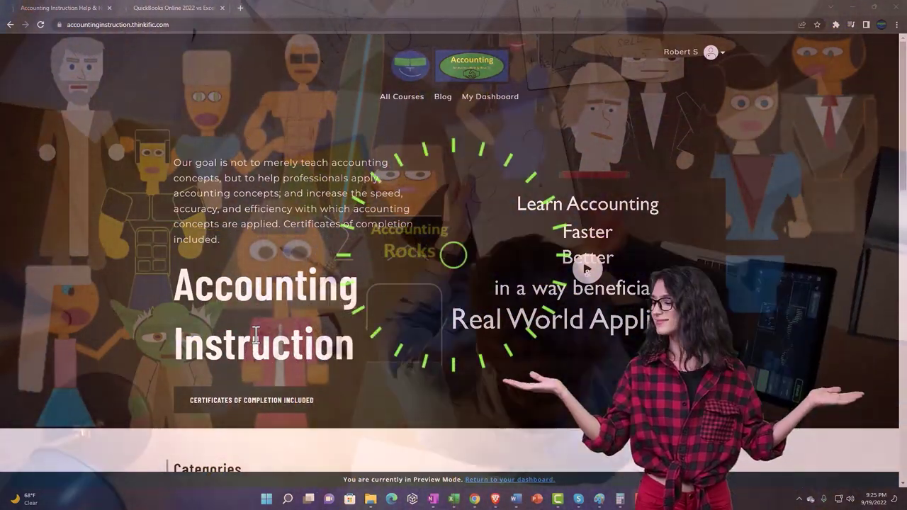
- Look through the accounting course categories, and browse the lesson sections of the QuickBooks Online 2022 course
scroll(123, 383, "down", 4)
scroll(125, 387, "down", 3)
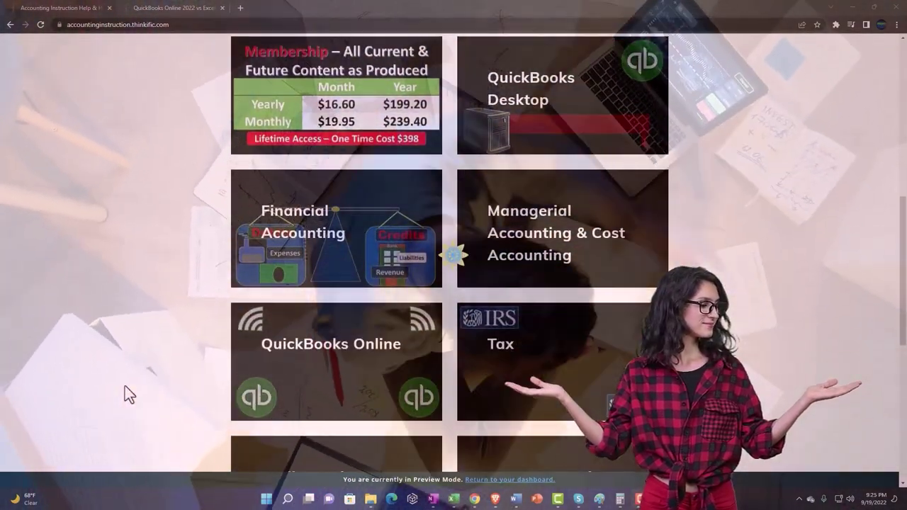
scroll(125, 387, "down", 5)
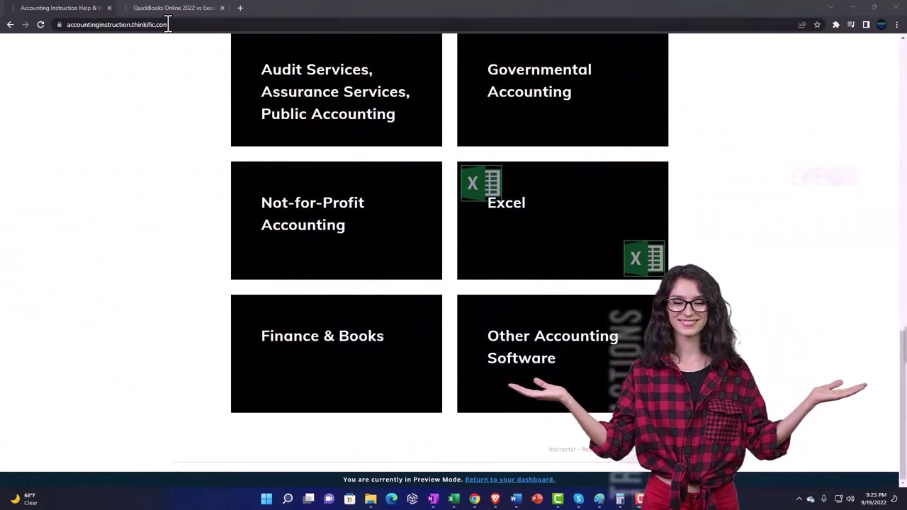
left_click(162, 7)
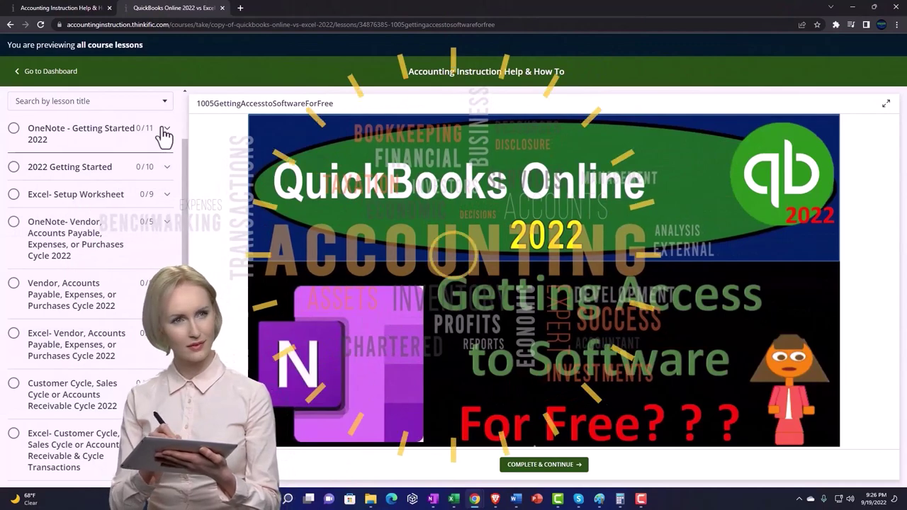
left_click(165, 133)
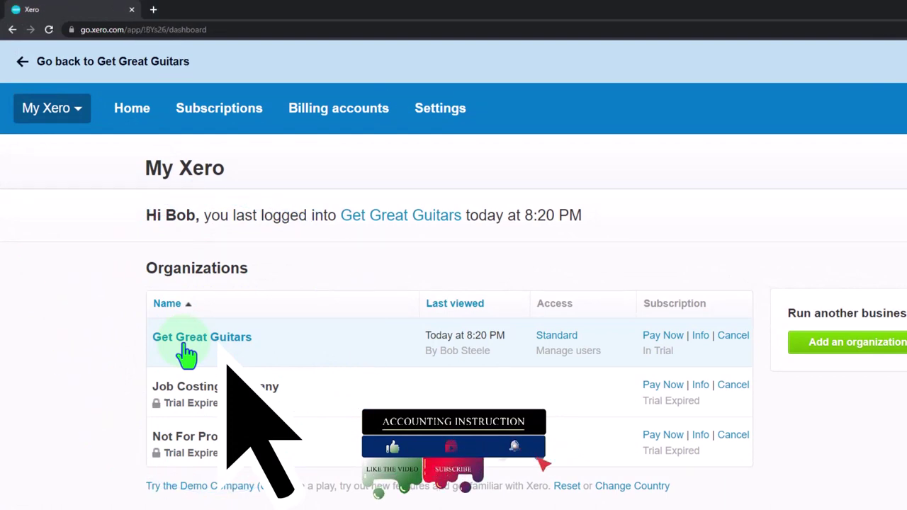
- Open the Get Great Guitars organization in Xero and go to its organization settings
left_click(186, 347)
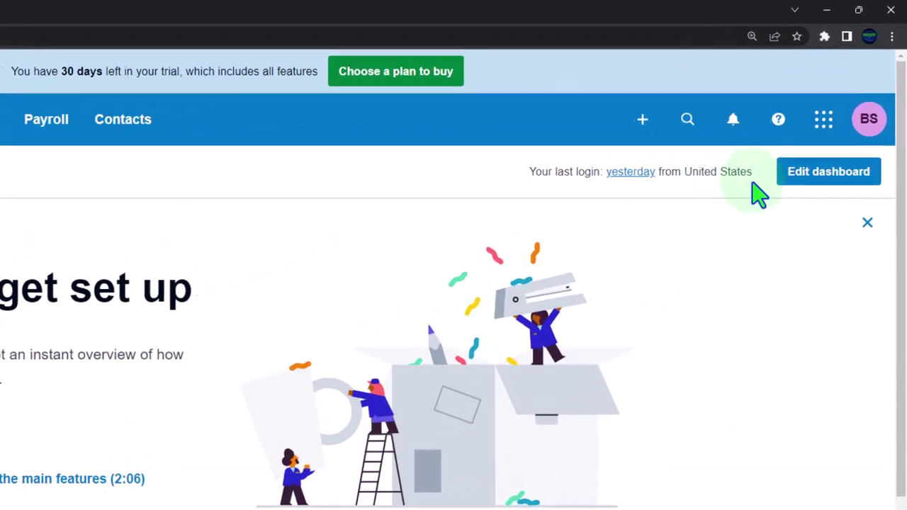
left_click(870, 129)
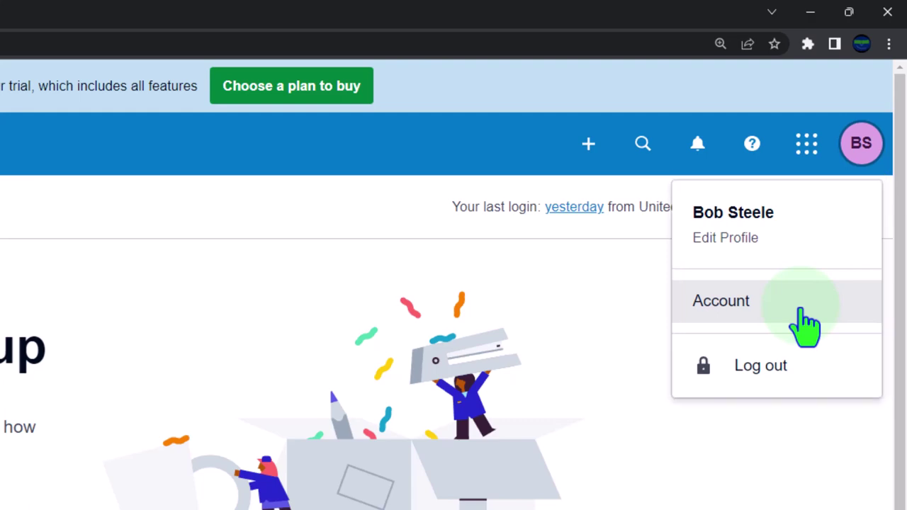
left_click(773, 241)
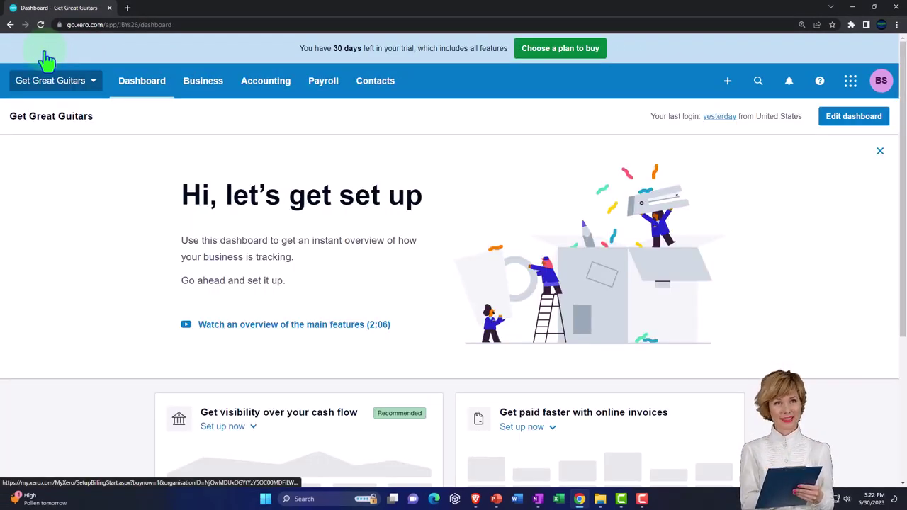
left_click(97, 83)
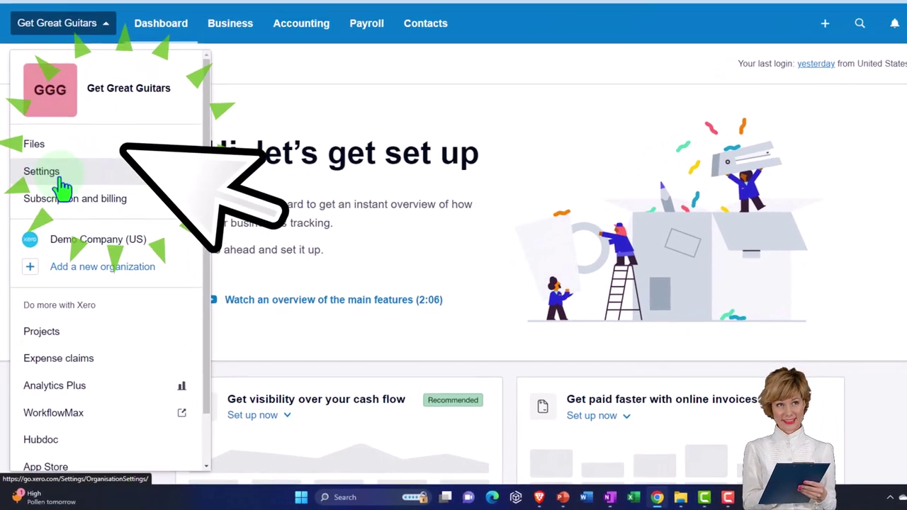
left_click(61, 181)
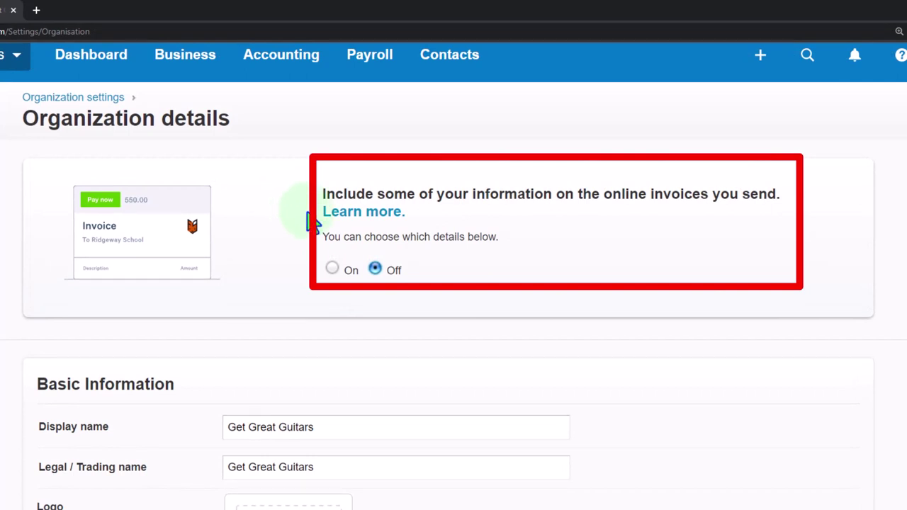
- Examine the online invoice information option and the Basic Information fields, including the available organization types
scroll(312, 222, "down", 3)
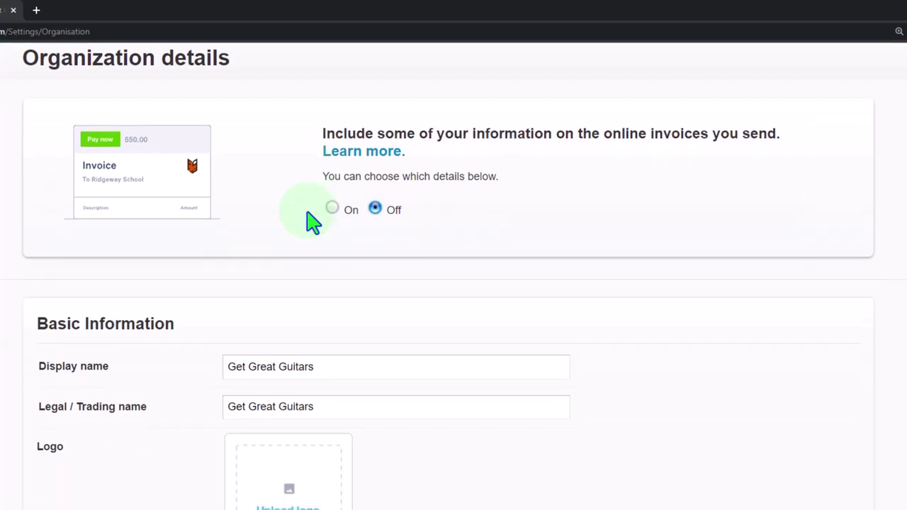
scroll(17, 348, "down", 2)
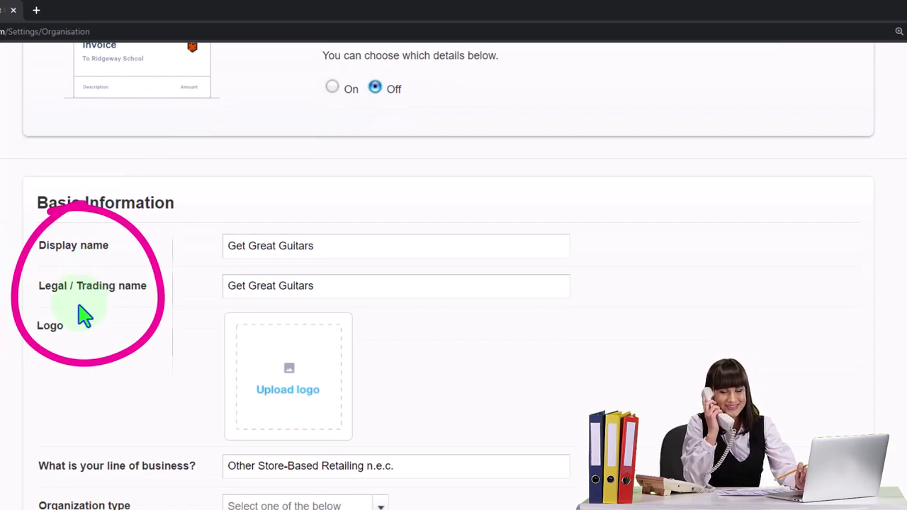
scroll(79, 307, "down", 1)
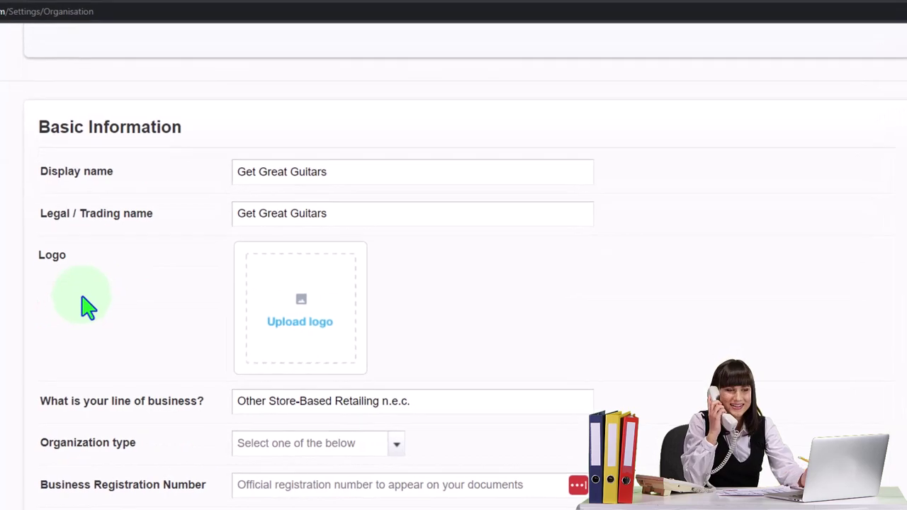
left_click(81, 297)
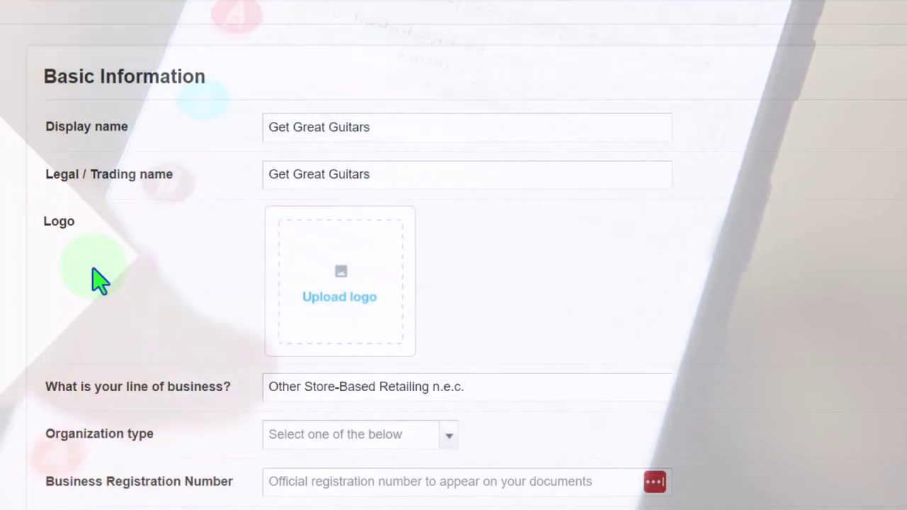
scroll(99, 280, "down", 2)
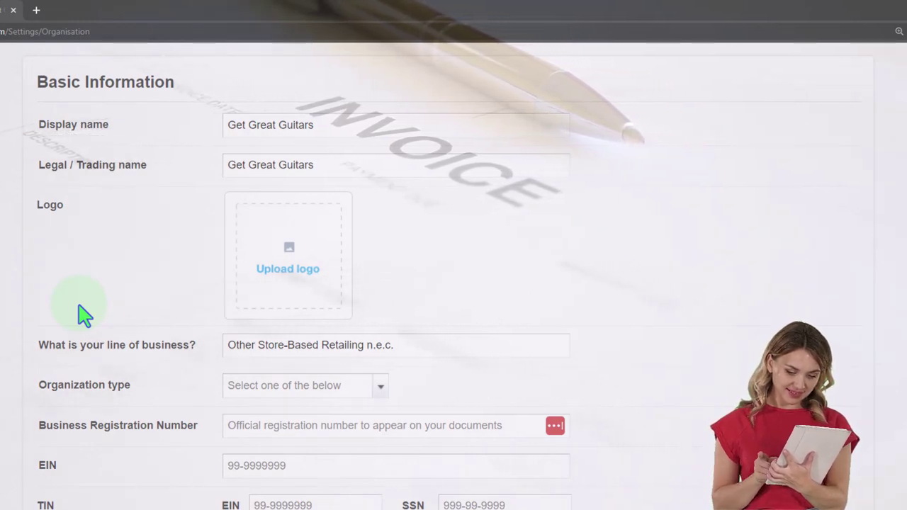
scroll(84, 316, "down", 1)
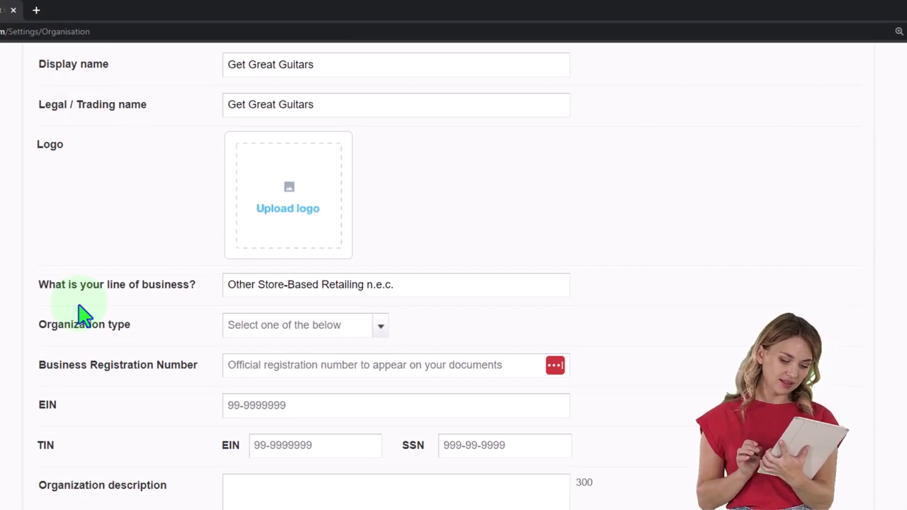
scroll(81, 310, "down", 1)
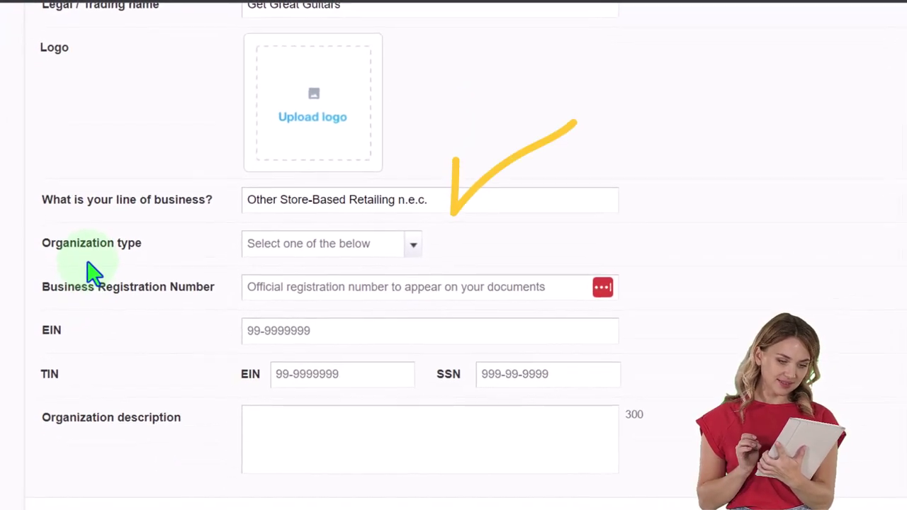
left_click(431, 233)
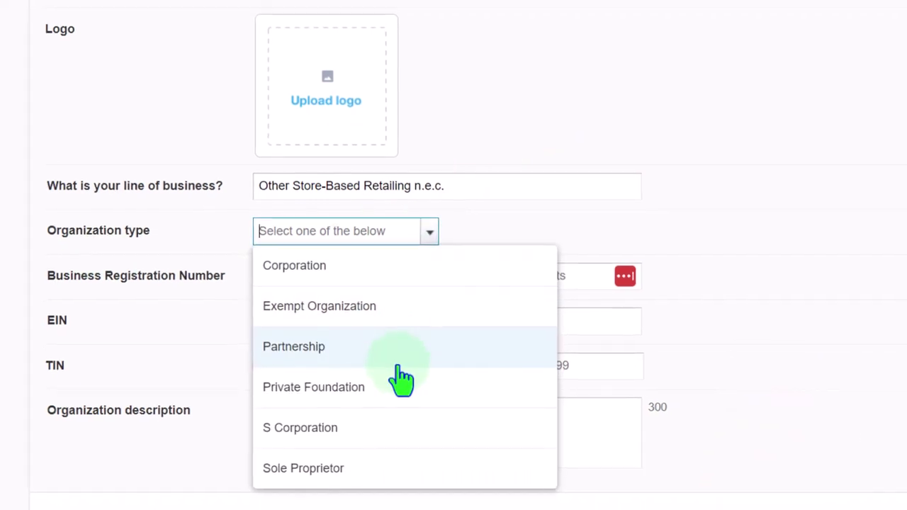
left_click(2, 305)
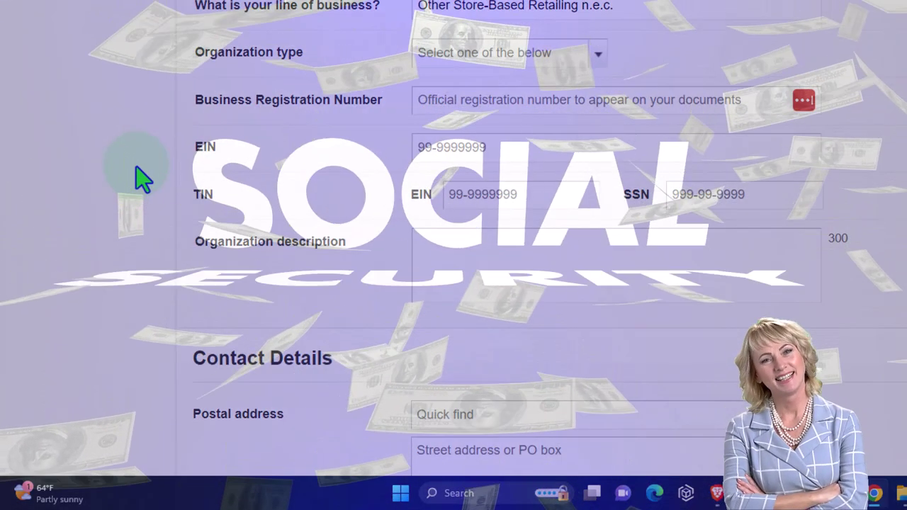
- Examine the business registration, EIN, TIN and organization description fields, and the postal address fields under Contact Details
key("ctrl+plus")
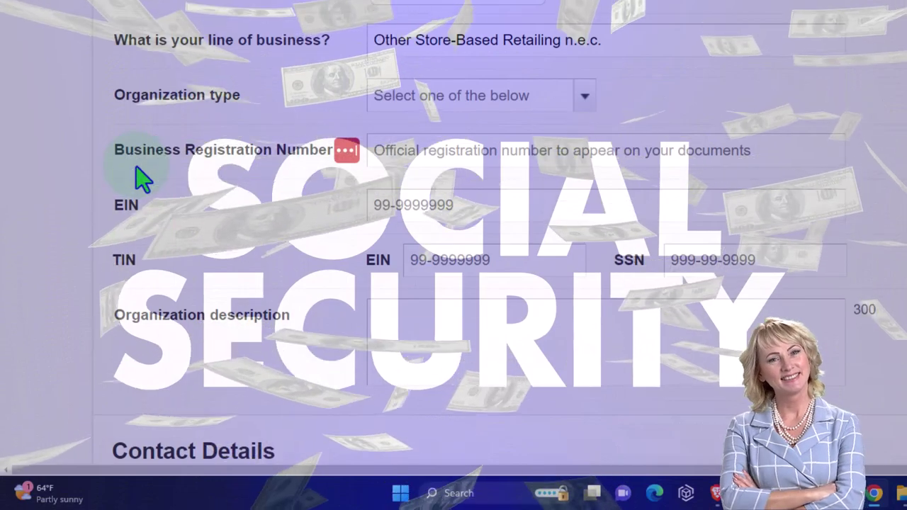
scroll(53, 201, "down", 1)
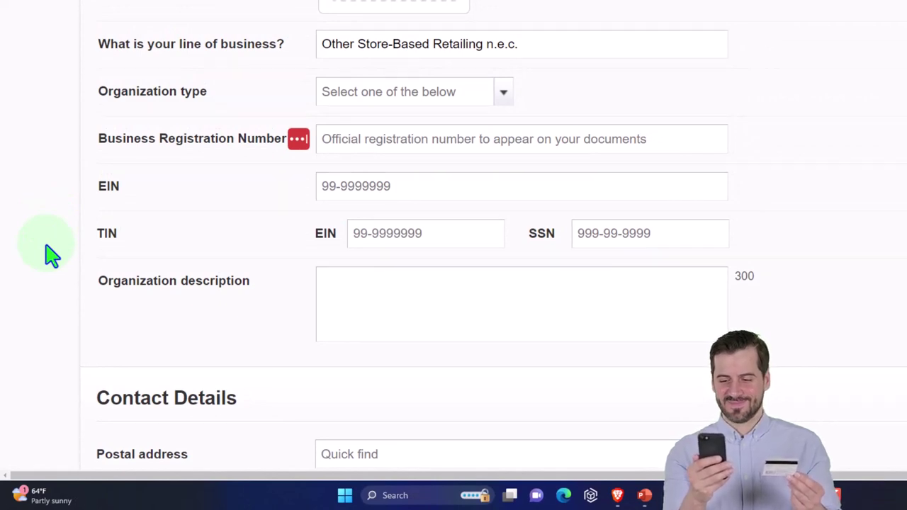
scroll(115, 273, "down", 1)
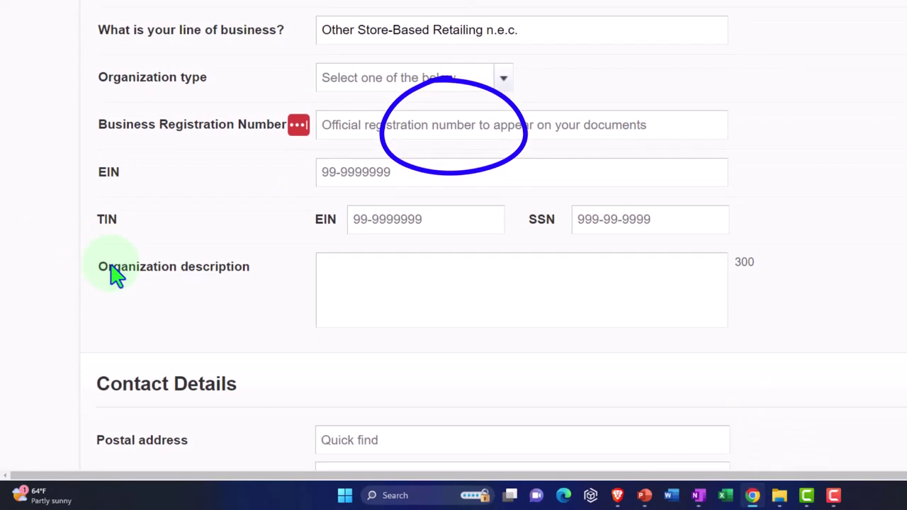
scroll(115, 273, "down", 3)
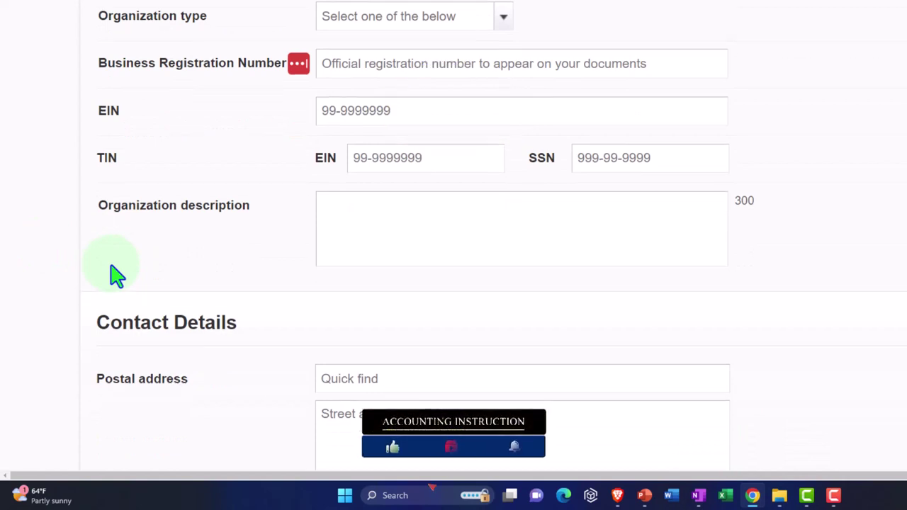
scroll(111, 265, "down", 1)
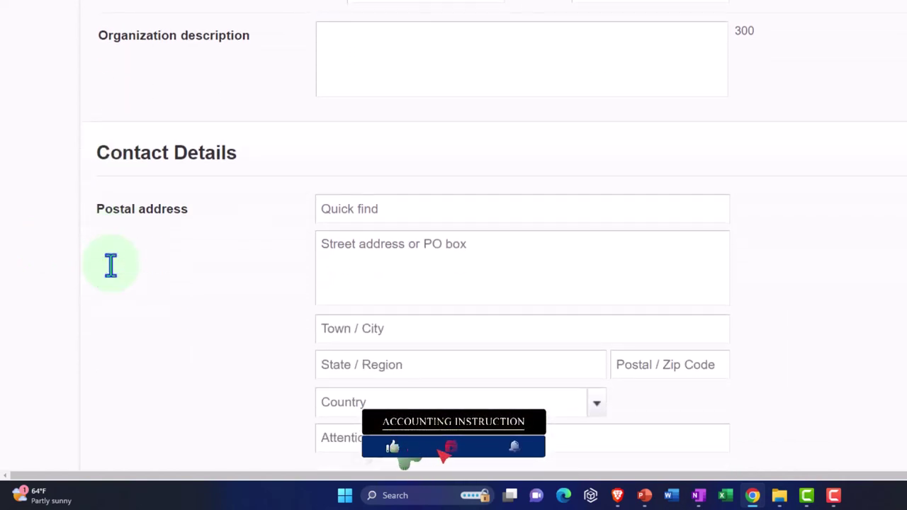
scroll(113, 274, "down", 1)
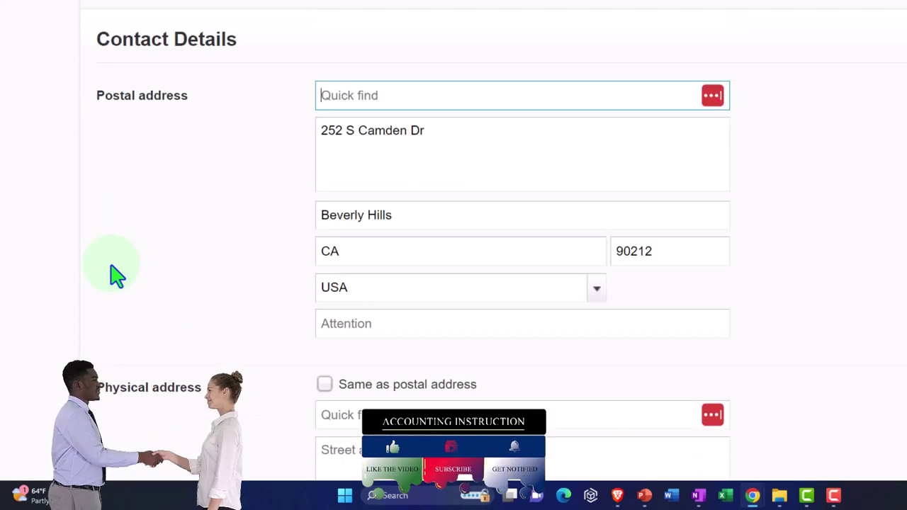
- Review the completed organization type, TIN and postal address entries, continuing down to the physical address section
scroll(117, 275, "up", 5)
scroll(117, 274, "up", 1)
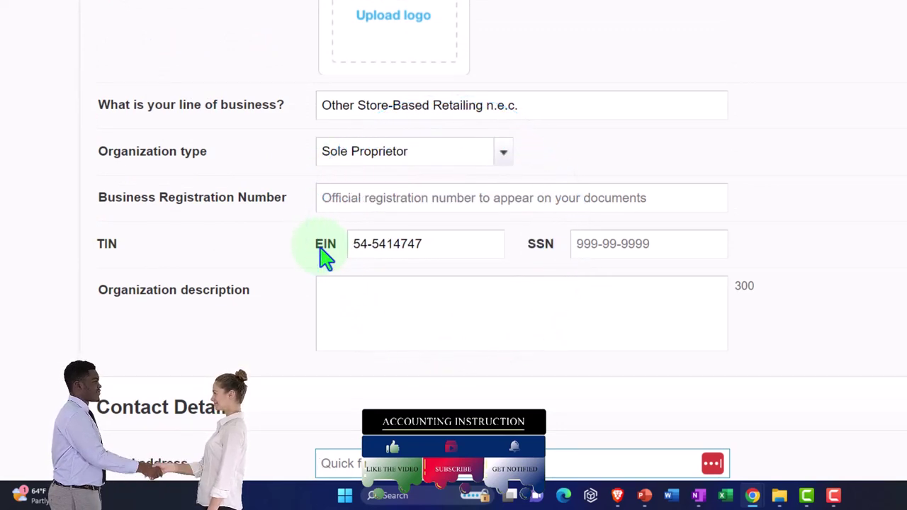
scroll(325, 255, "down", 2)
scroll(323, 252, "down", 1)
scroll(324, 256, "down", 1)
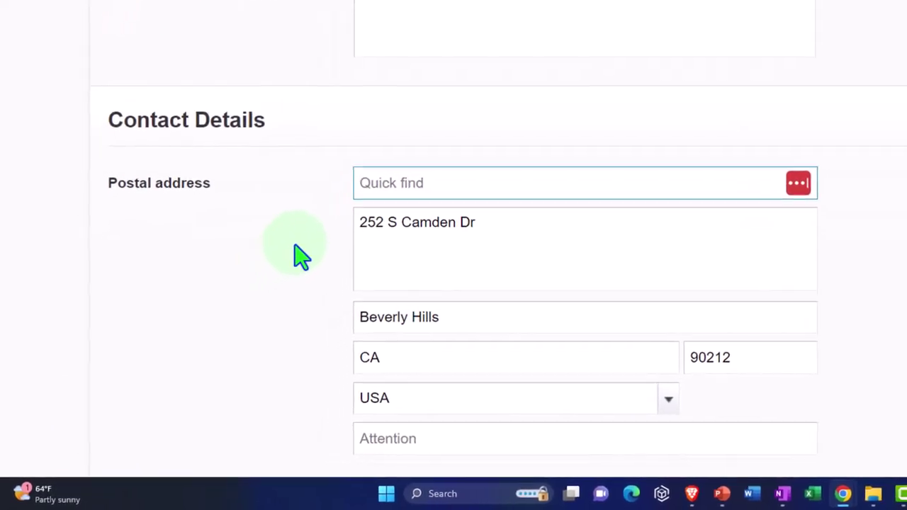
scroll(301, 257, "down", 1)
left_click(376, 257)
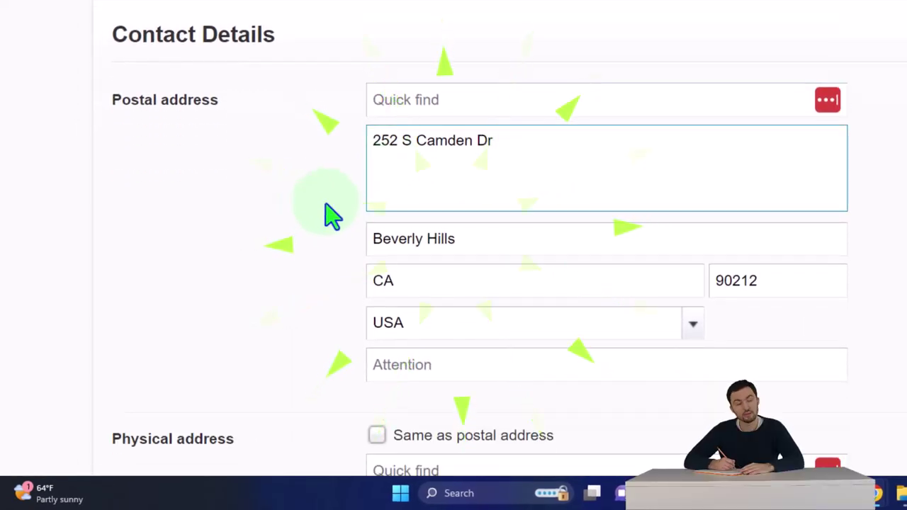
key("Right")
key("Right")
key("Right")
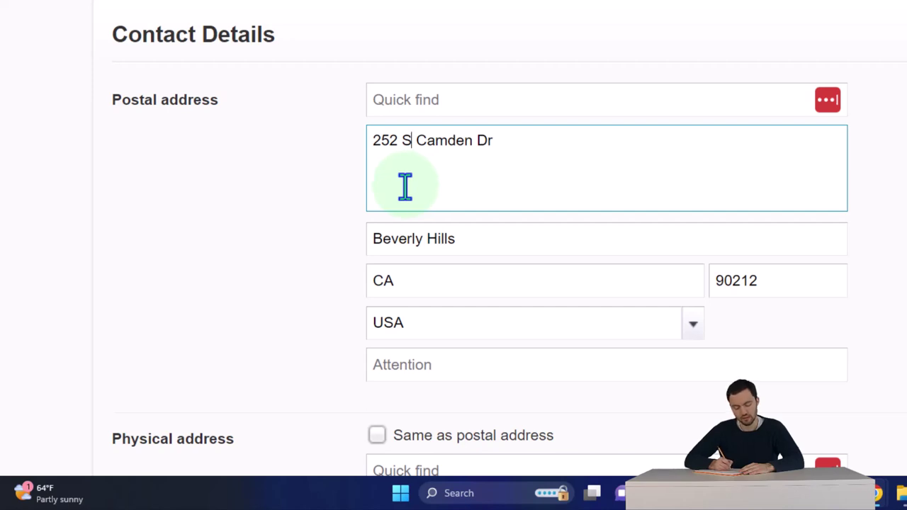
scroll(404, 186, "down", 1)
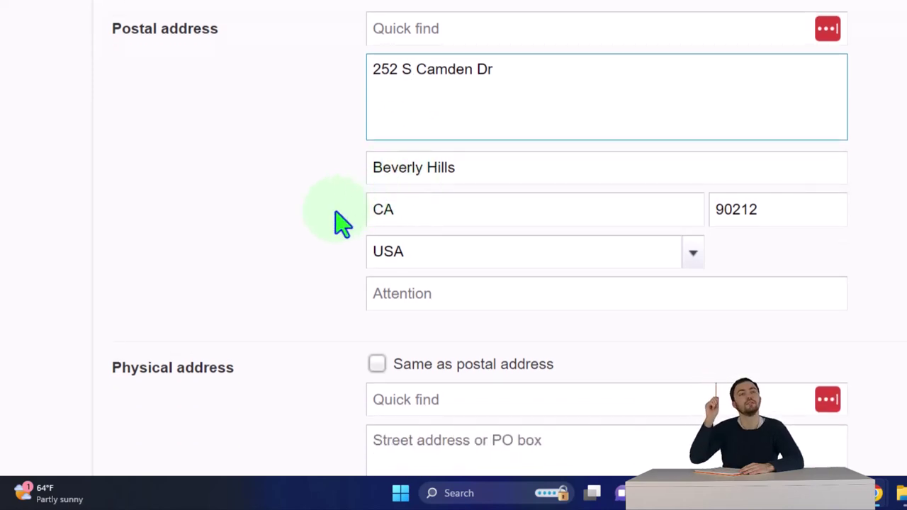
scroll(340, 224, "down", 3)
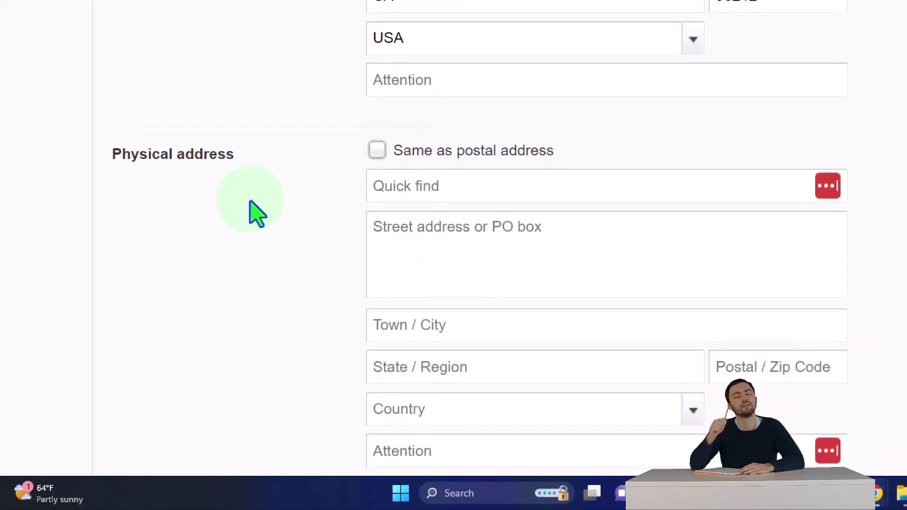
- Mark the physical address as same as the postal address, and set the telephone country code to United States (+1)
left_click(377, 151)
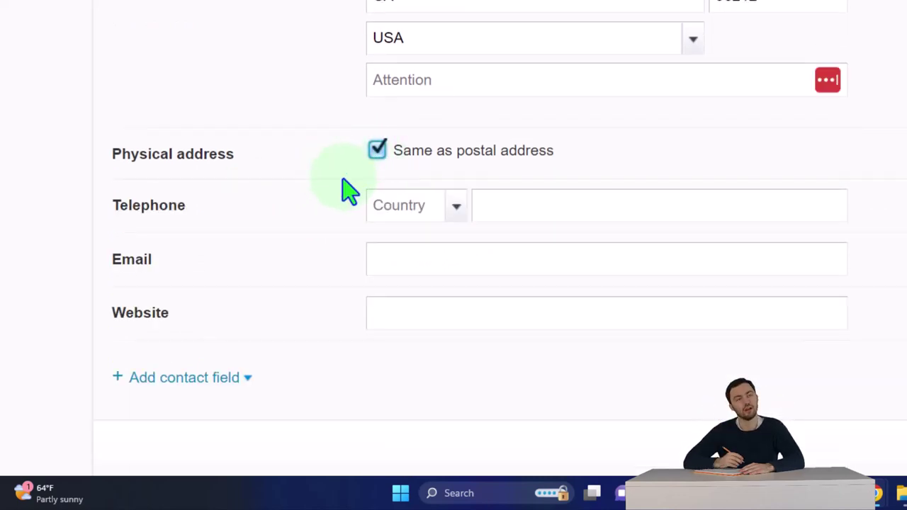
left_click(461, 217)
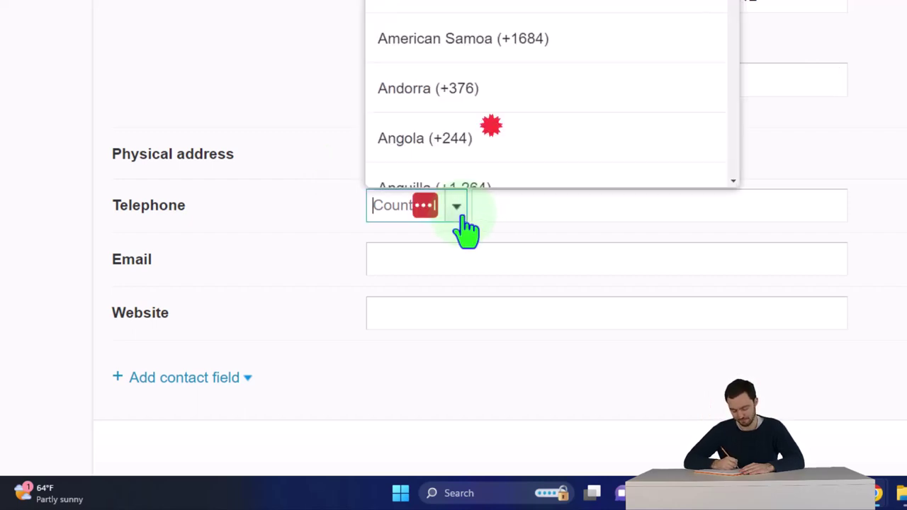
type("un")
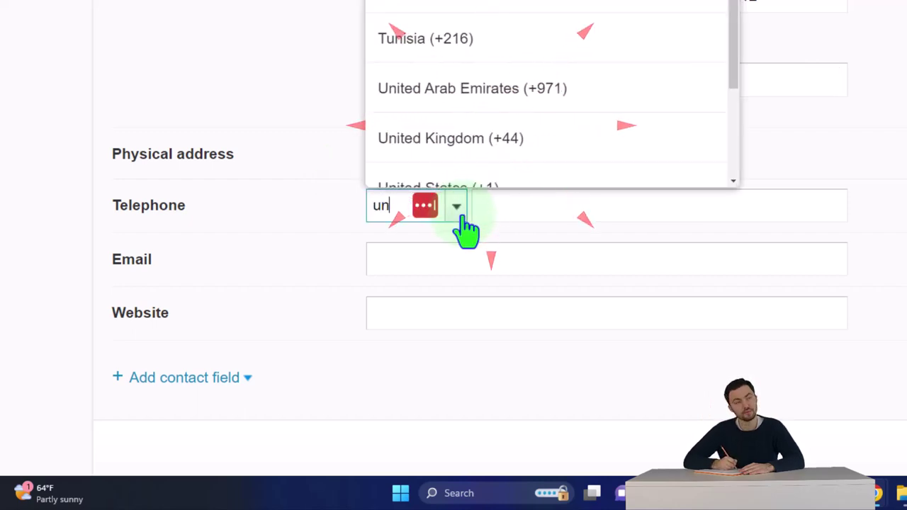
type("i")
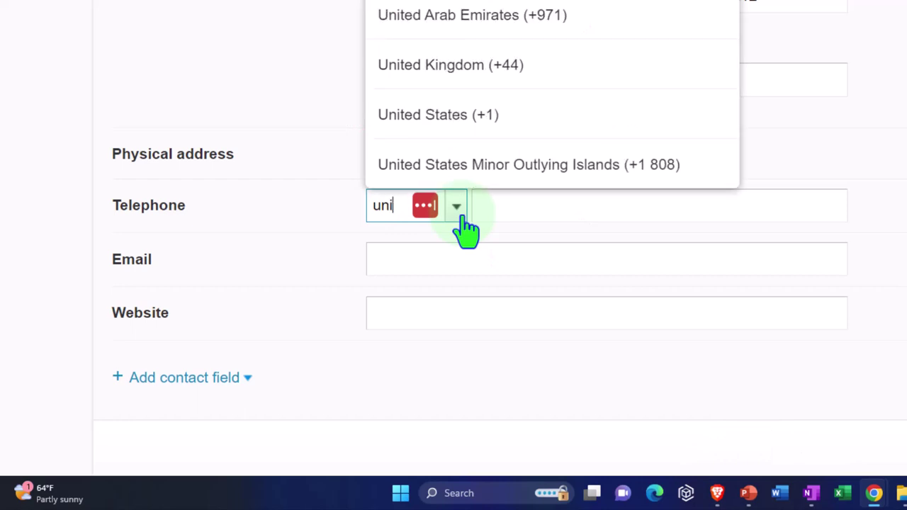
left_click(434, 116)
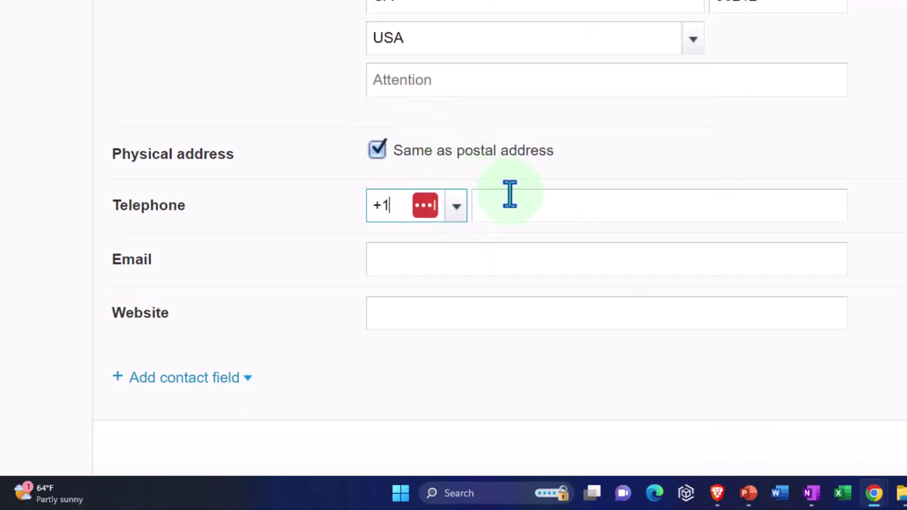
- Fill in the organization's telephone number, check the additional contact field types available, and save the organization details
type("555")
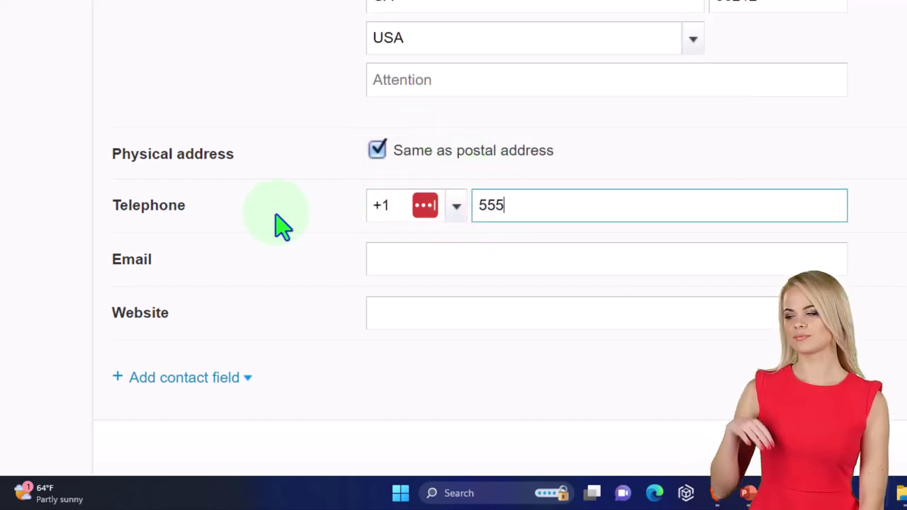
type("-54574")
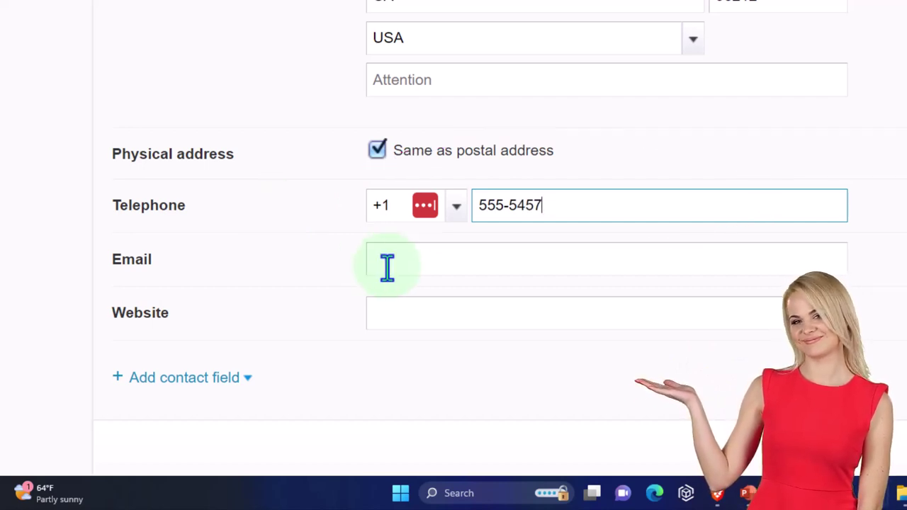
scroll(385, 317, "down", 2)
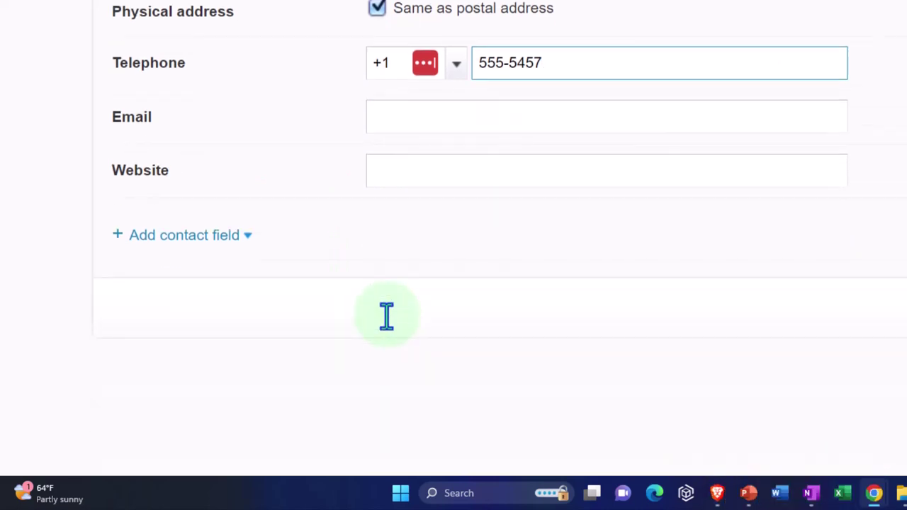
left_click(248, 238)
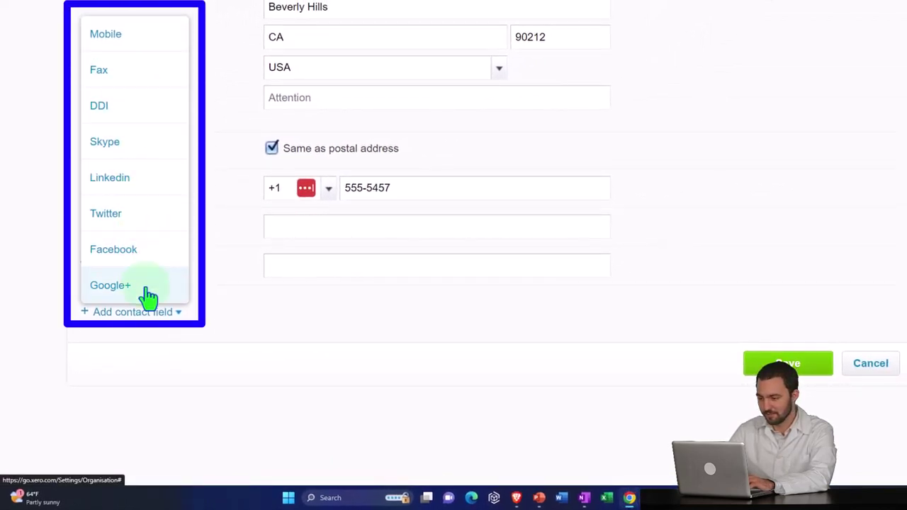
left_click(777, 375)
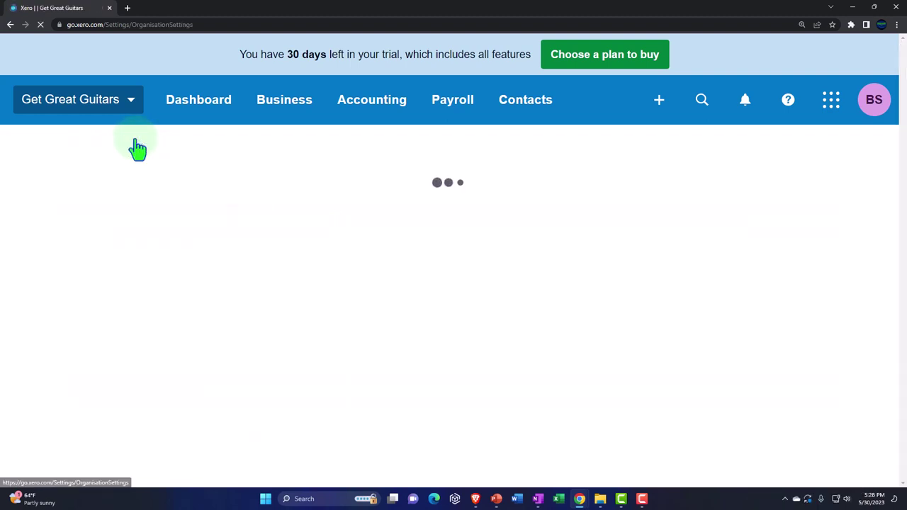
- Open the organization's Users settings and dismiss the LastPass offer to add the address
scroll(150, 233, "down", 1)
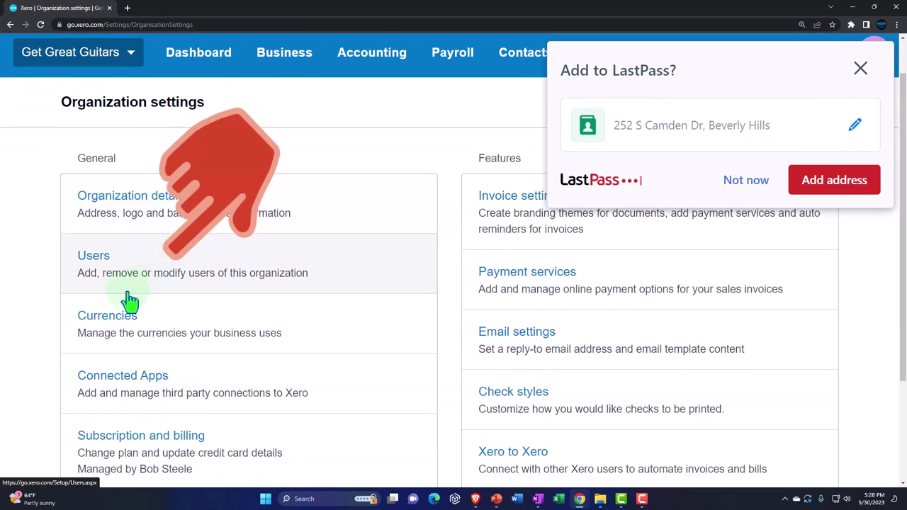
left_click(117, 284)
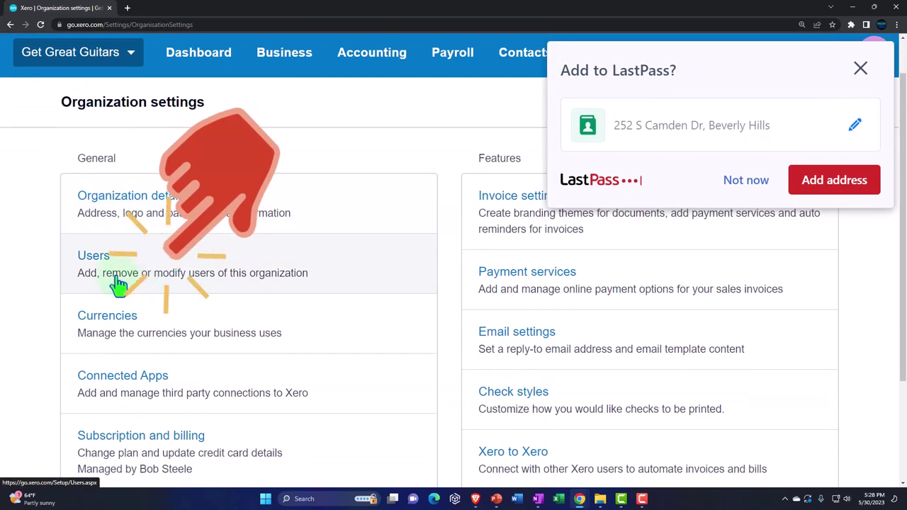
left_click(868, 72)
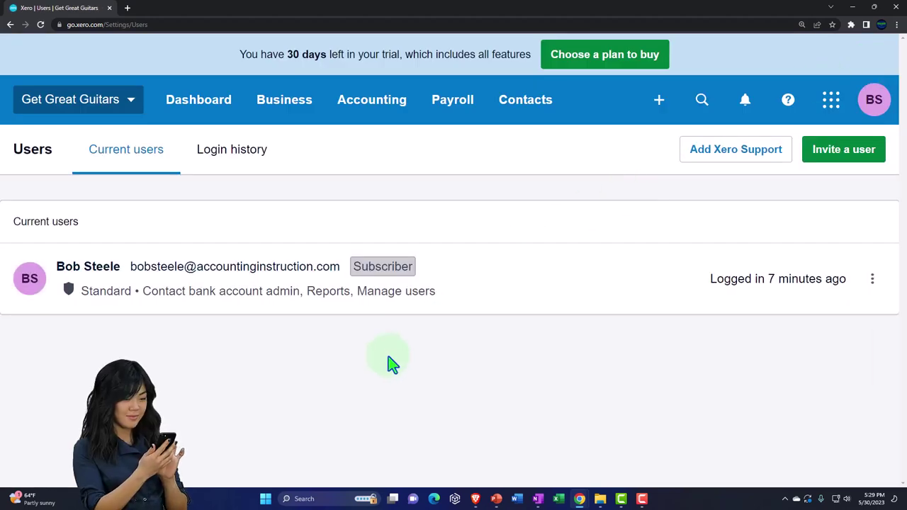
key("ctrl+minus")
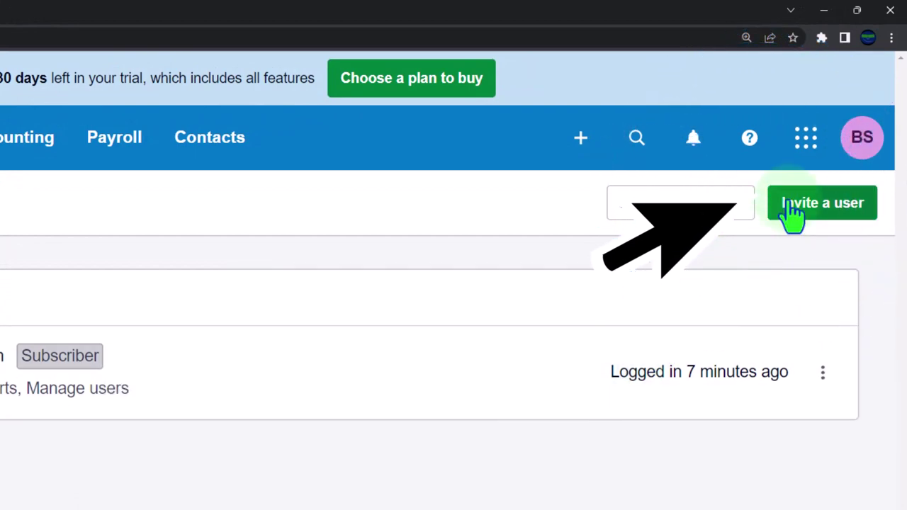
- Open the user invitation form and review the invitee's name and email fields and the access options
left_click(789, 209)
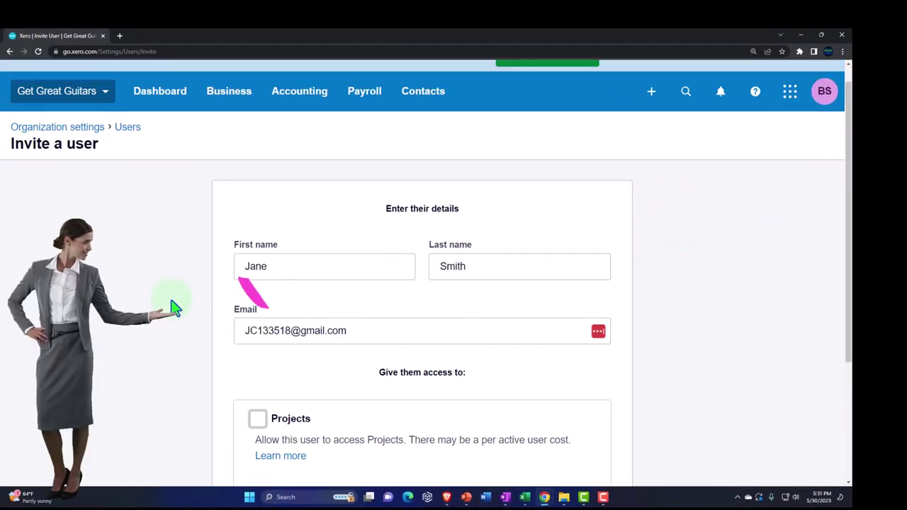
scroll(138, 292, "down", 2)
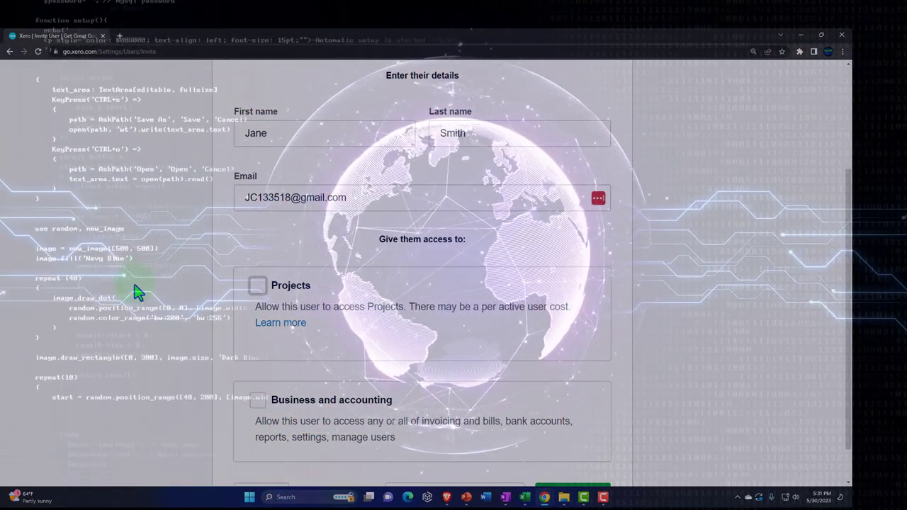
scroll(138, 291, "down", 1)
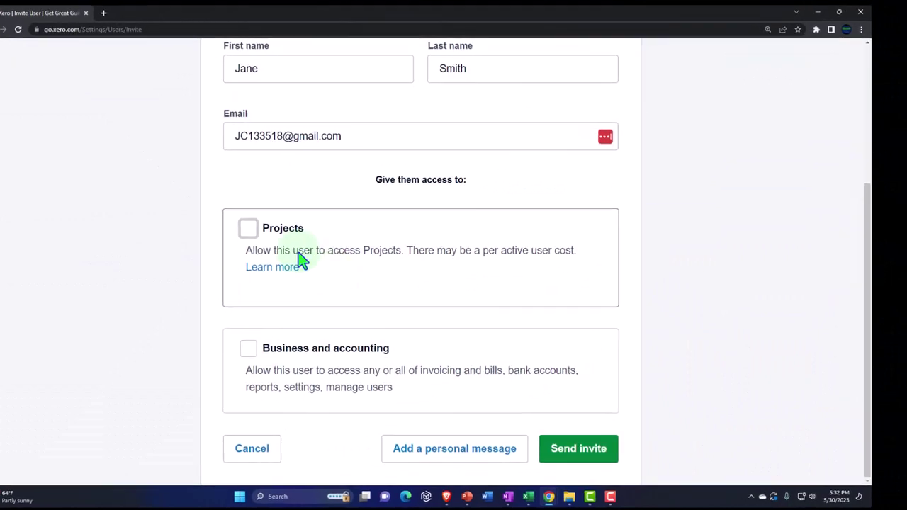
- Turn on Projects access to compare the Limited, Standard and Admin roles, and turn Projects access off again
left_click(258, 241)
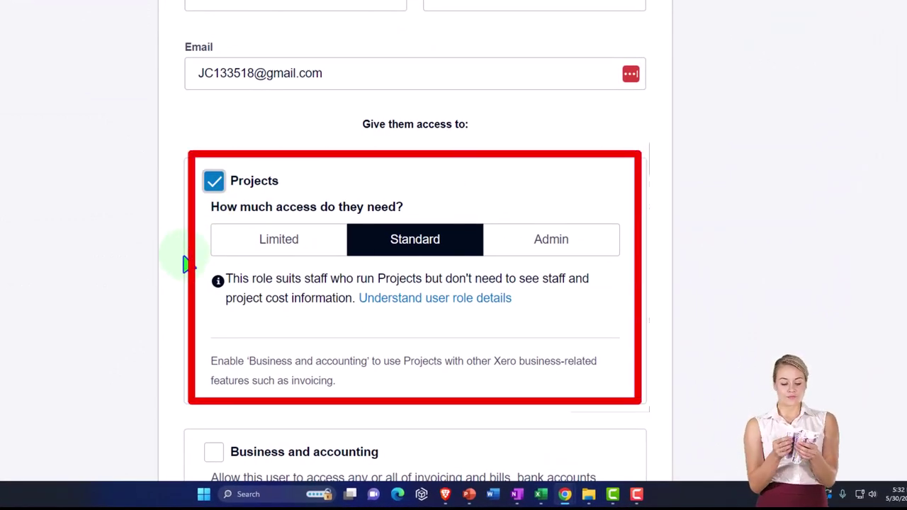
left_click(279, 255)
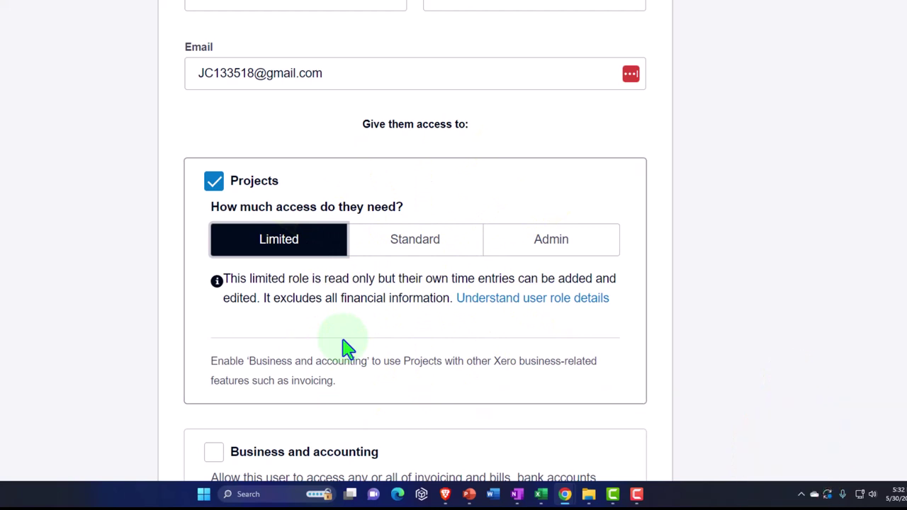
left_click(390, 247)
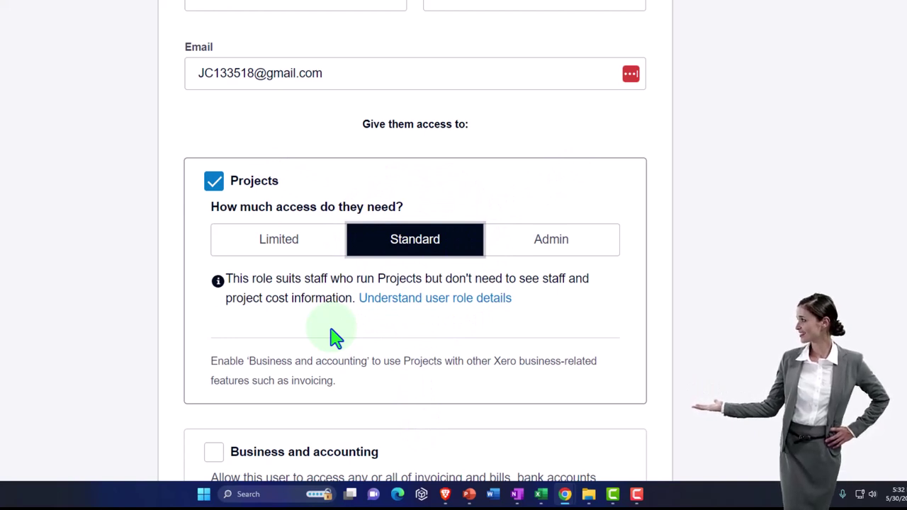
left_click(521, 245)
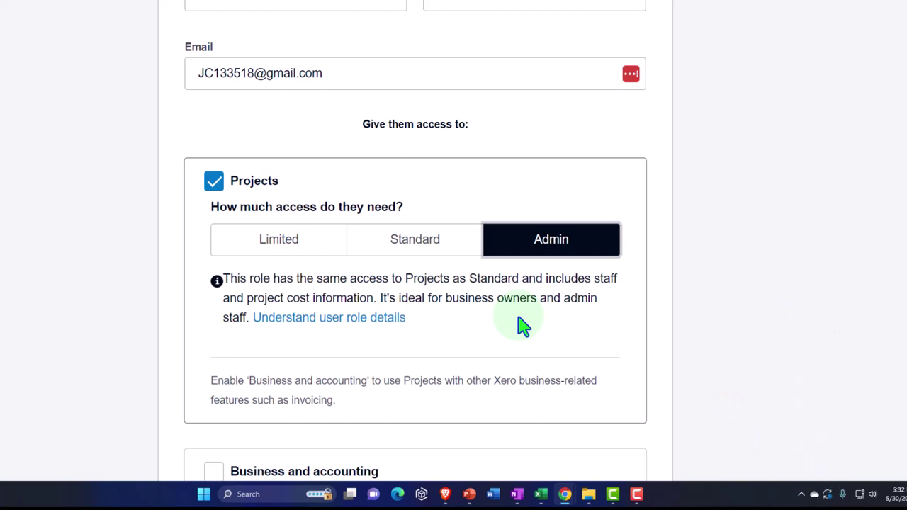
left_click(405, 247)
left_click(214, 184)
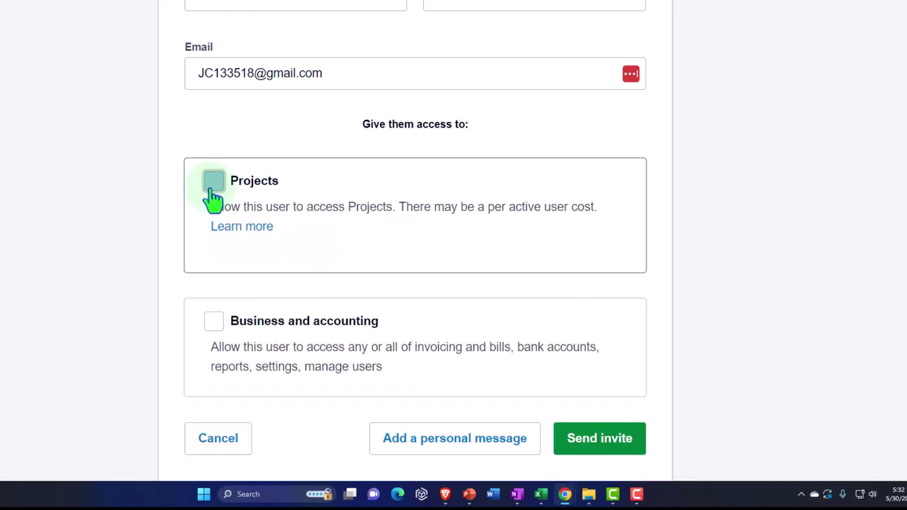
- Enable Business and accounting access for the invited user and look over its access levels
left_click(212, 327)
scroll(213, 333, "down", 3)
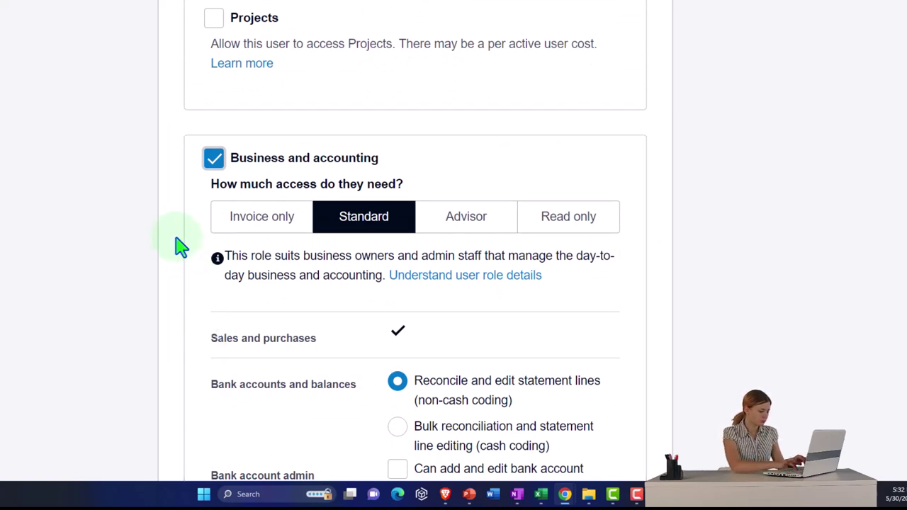
scroll(177, 247, "down", 1)
- Try the Invoice only role with Approve and pay for sales and purchases, and review its remaining permissions
left_click(242, 174)
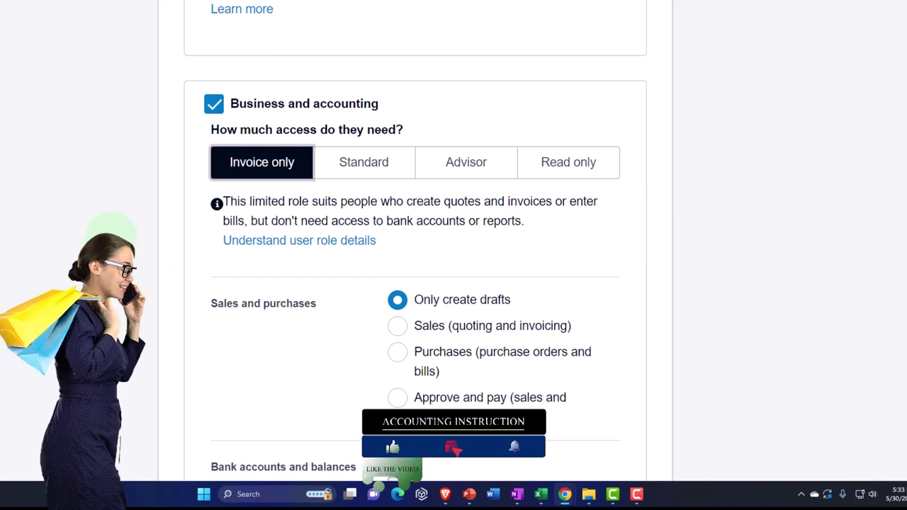
scroll(415, 255, "down", 1)
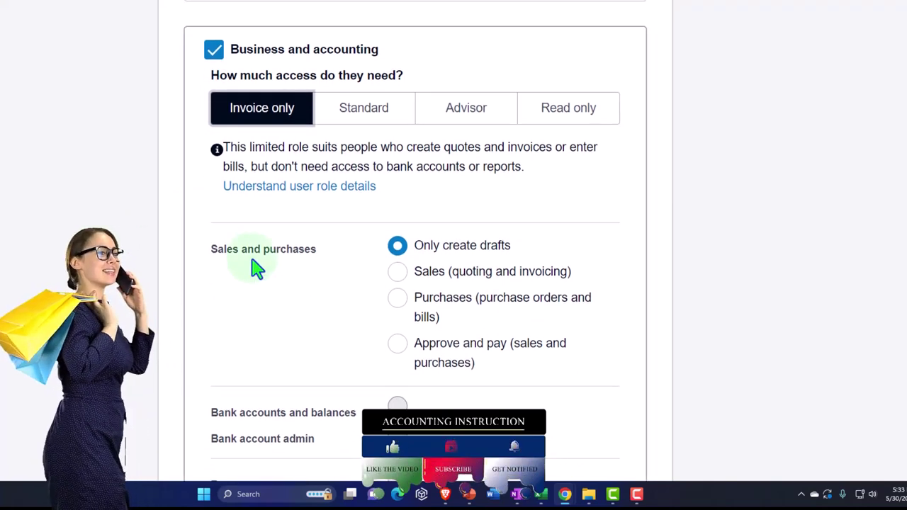
left_click(398, 301)
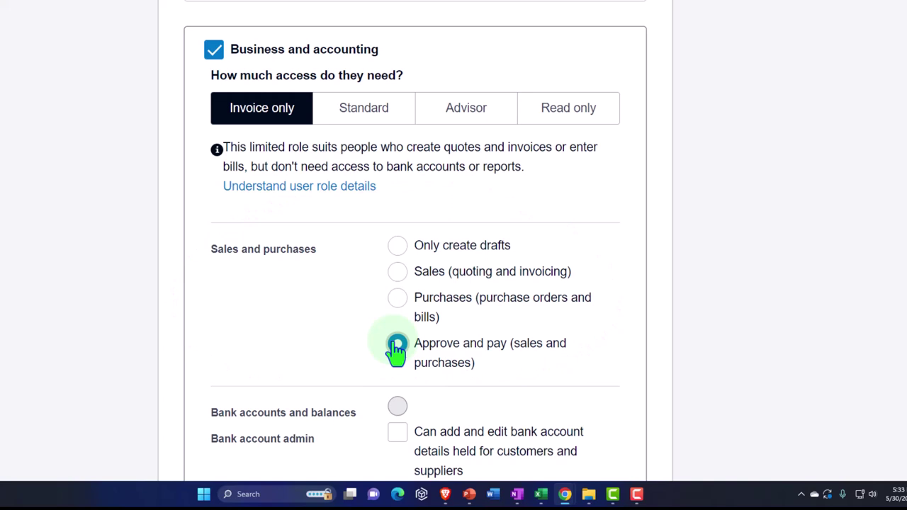
scroll(396, 351, "down", 2)
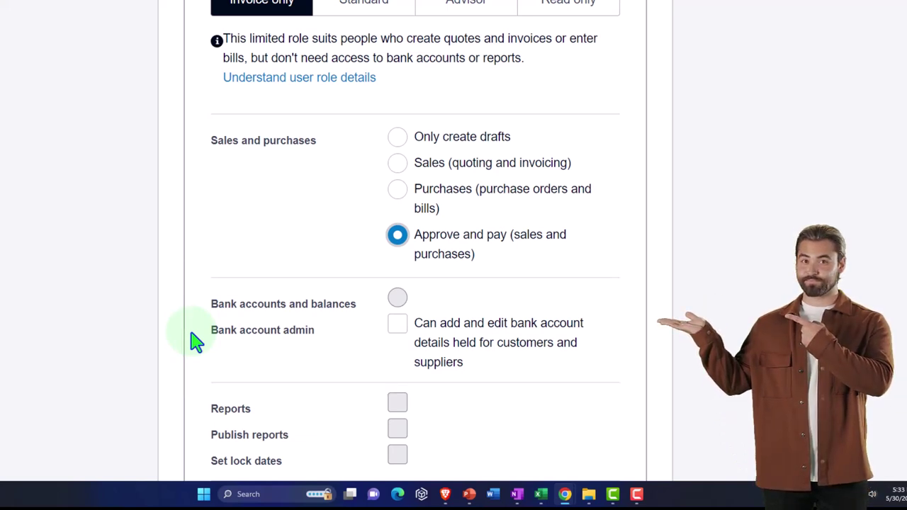
scroll(196, 342, "down", 2)
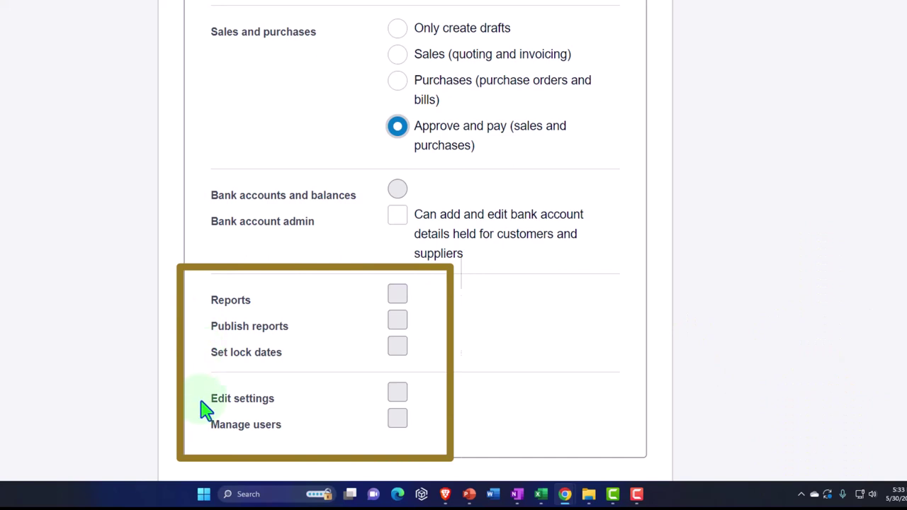
- Switch Business and accounting access to the Standard role and review its bank account, report and settings permissions
scroll(201, 402, "up", 4)
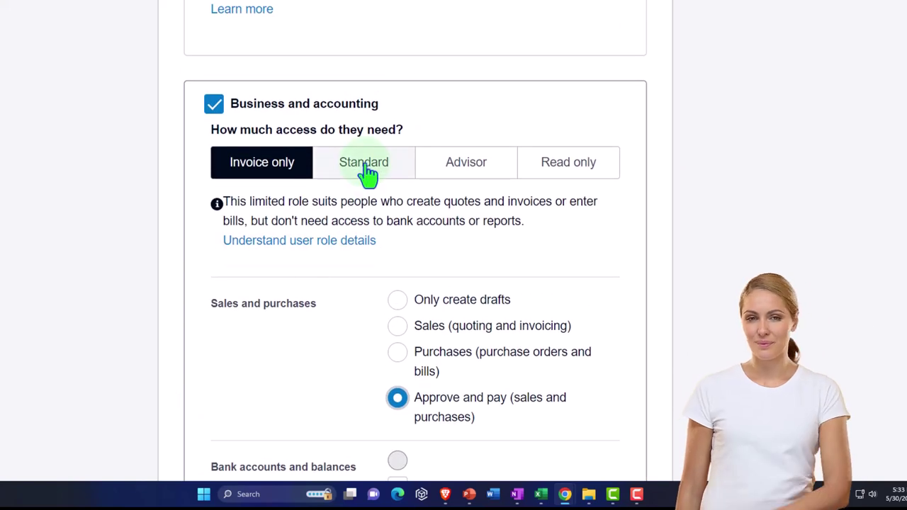
left_click(365, 167)
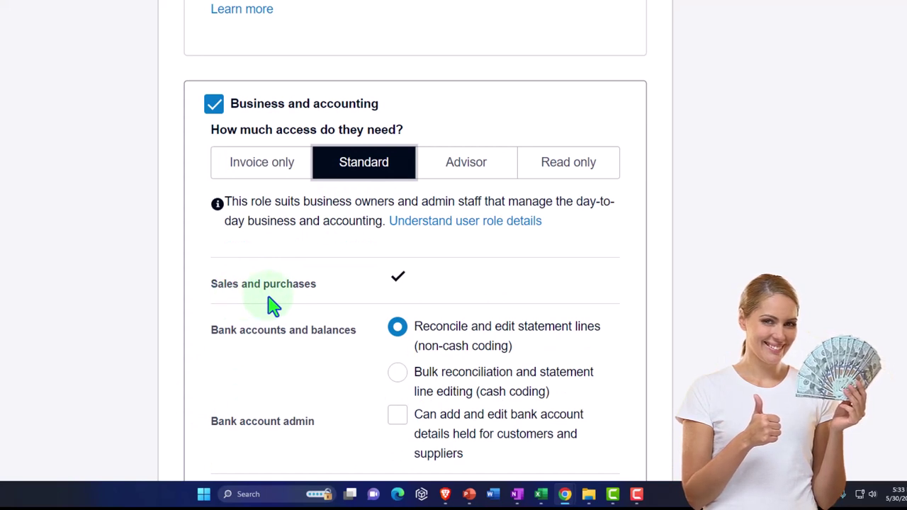
scroll(271, 305, "down", 1)
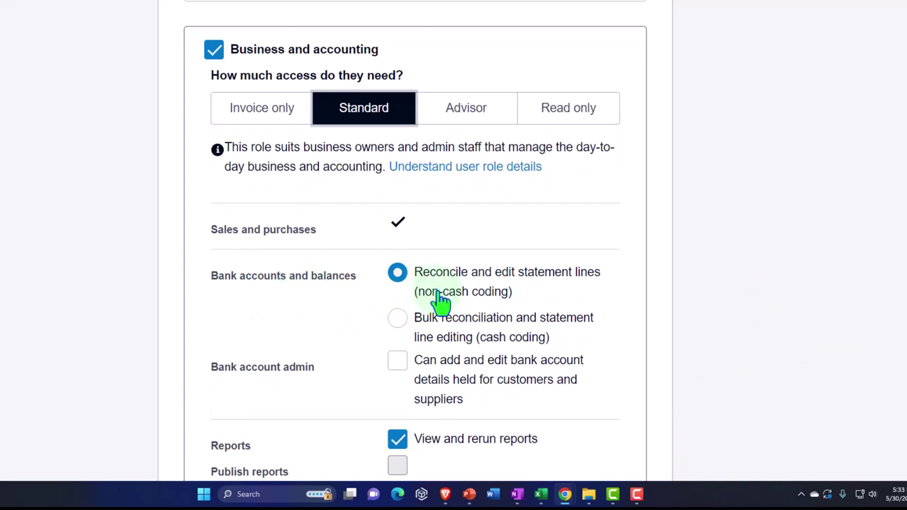
scroll(437, 302, "down", 3)
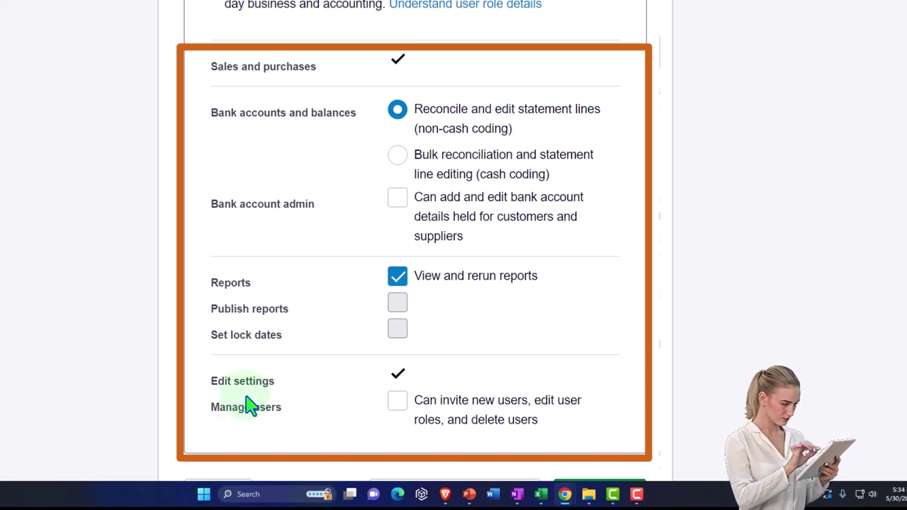
- Switch Business and accounting access to the Advisor role, toggle Bank account admin on and off, and review its permissions
scroll(234, 429, "up", 4)
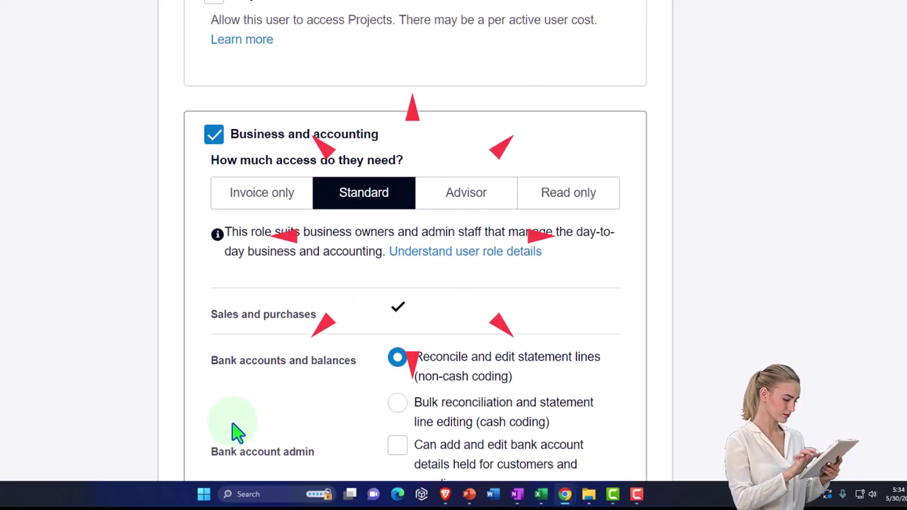
left_click(464, 275)
scroll(174, 370, "down", 1)
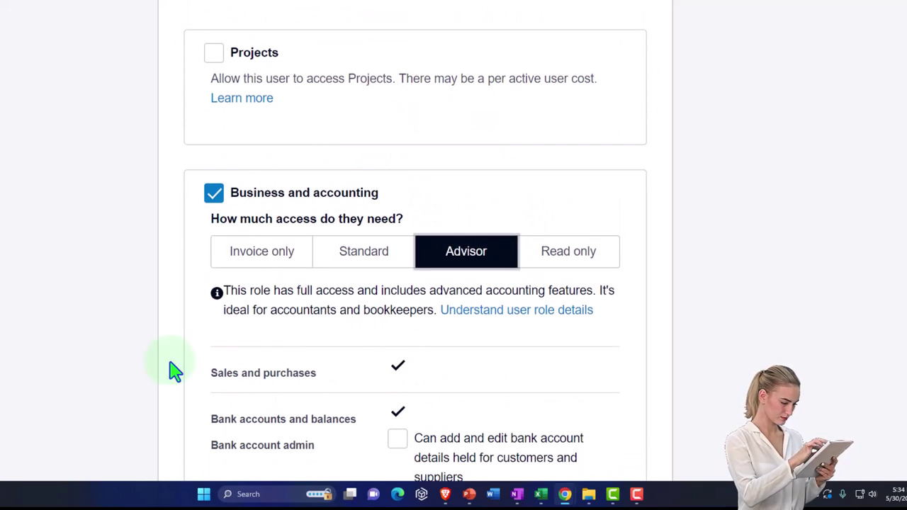
scroll(174, 370, "down", 1)
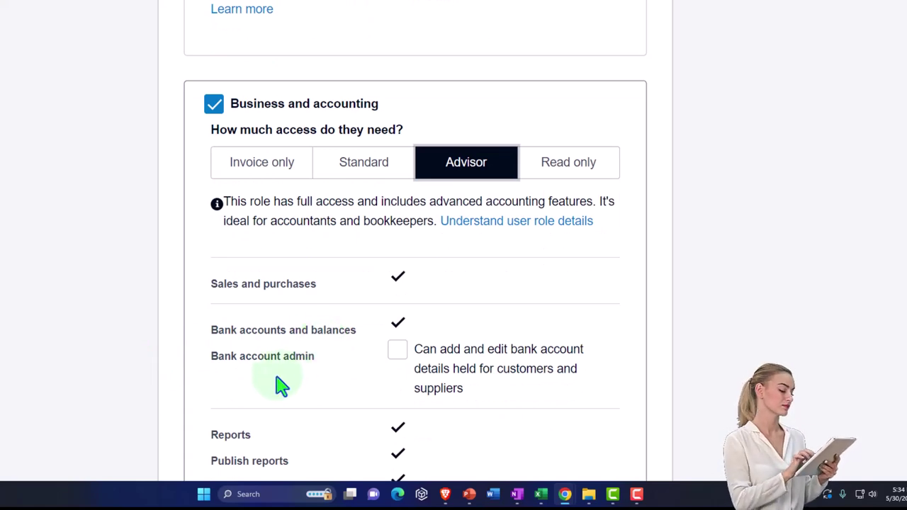
left_click(404, 355)
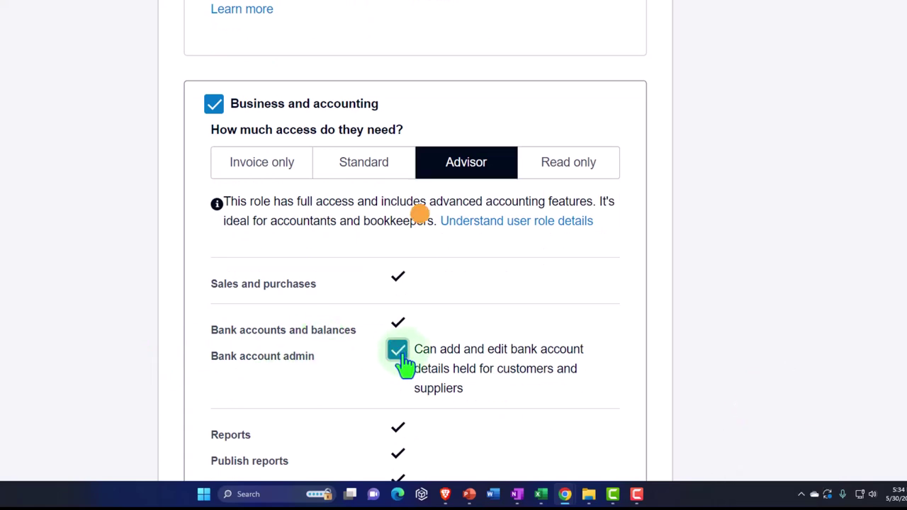
left_click(400, 354)
scroll(274, 380, "down", 2)
scroll(273, 382, "down", 3)
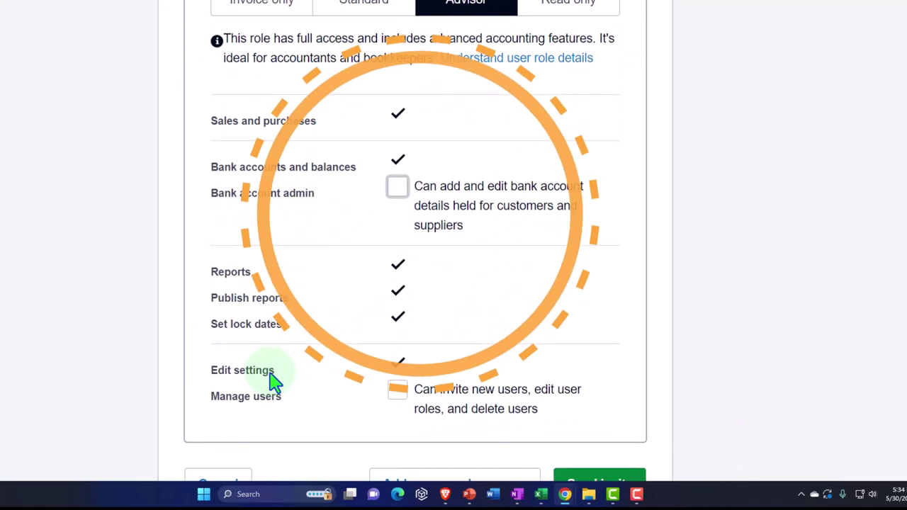
- Set Business and accounting access to the Read only role and review its permissions
scroll(273, 385, "up", 5)
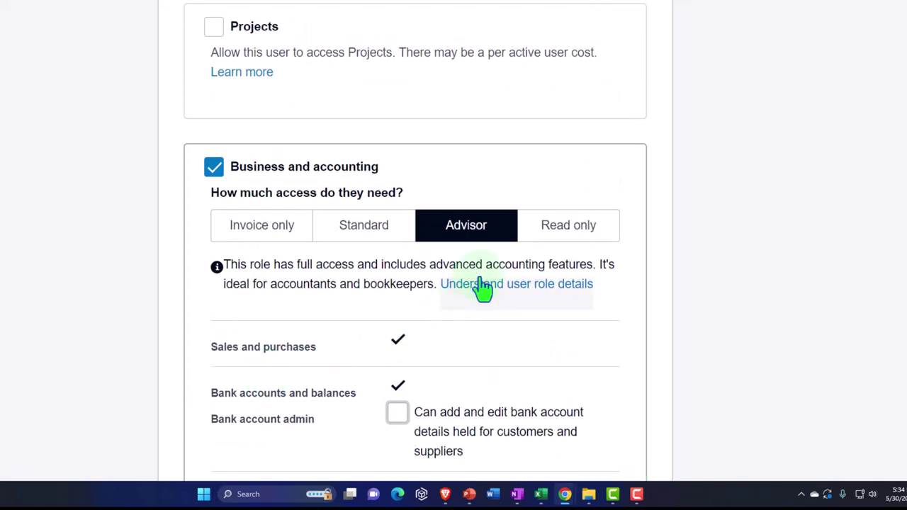
left_click(560, 234)
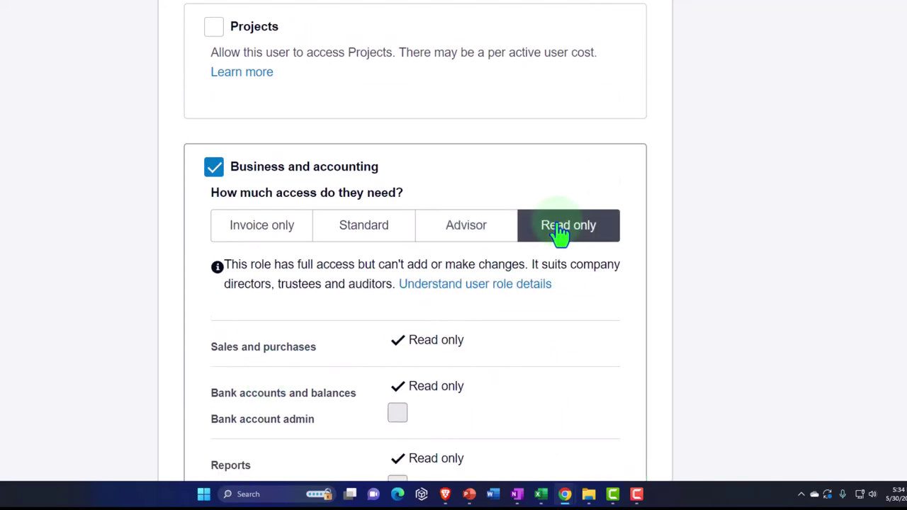
scroll(561, 234, "down", 1)
scroll(560, 234, "down", 1)
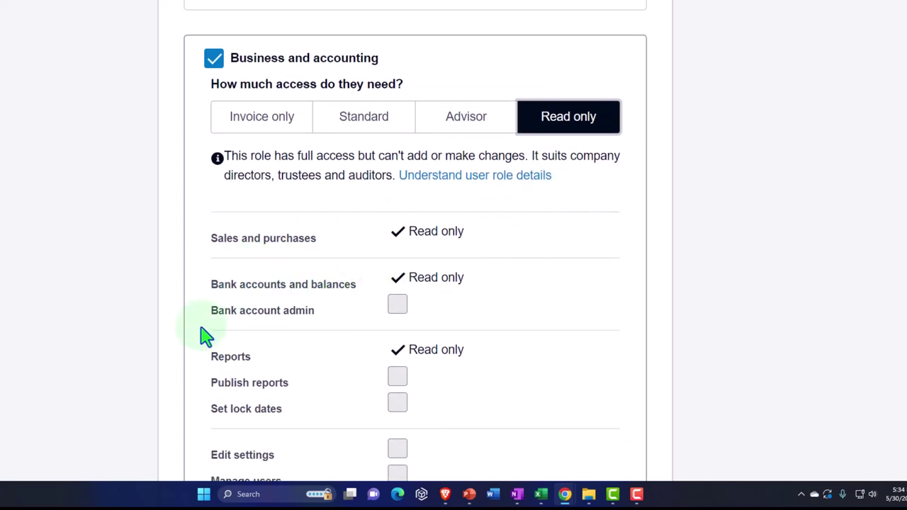
- Examine the Read only role's bank account, report and settings permissions, and try to enable Bank account admin
scroll(197, 339, "down", 2)
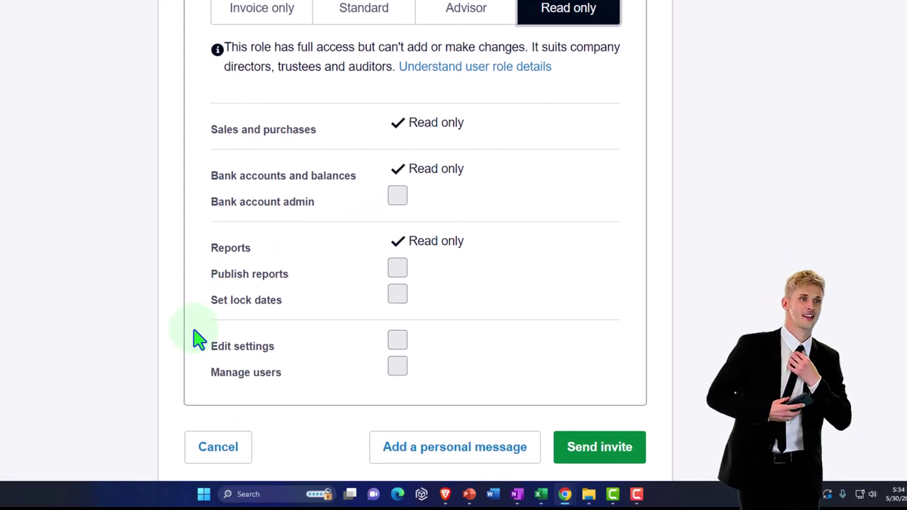
left_click(403, 197)
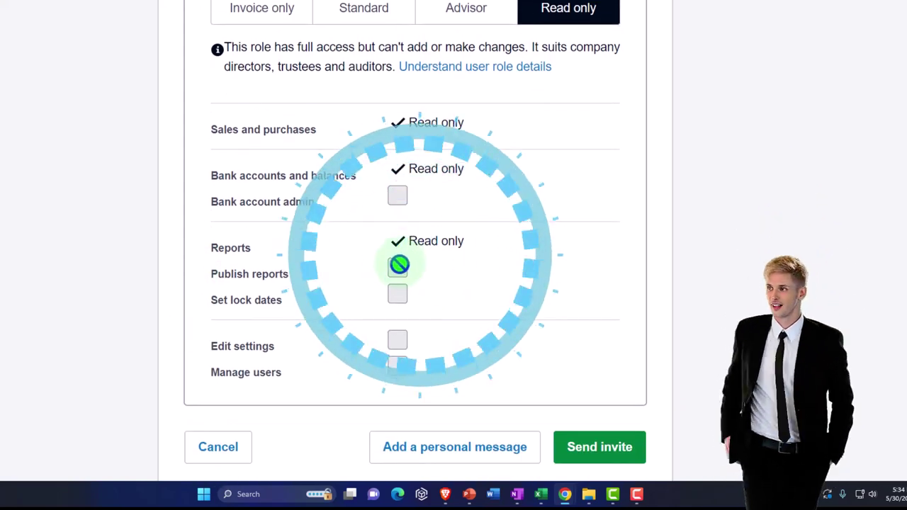
scroll(399, 307, "up", 3)
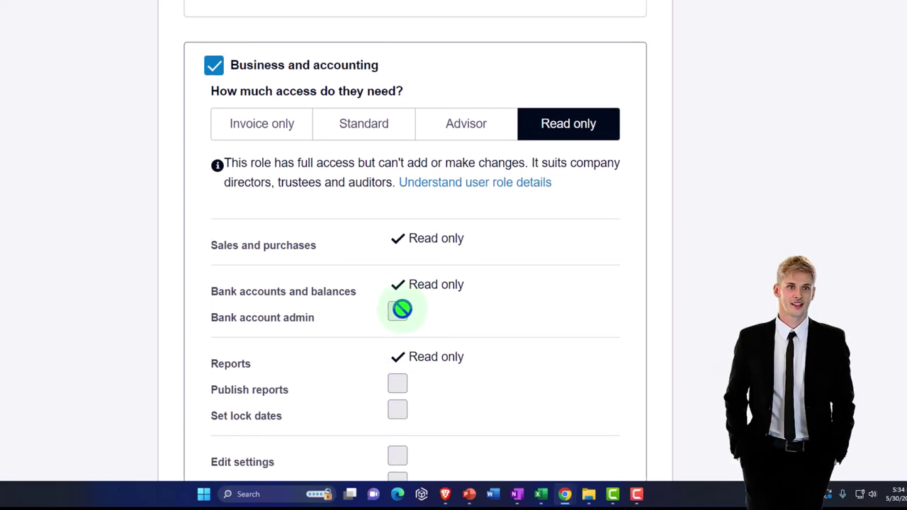
- Set Business and accounting access to the Standard role, keep the default permissions, and send the user invite
left_click(375, 186)
scroll(375, 188, "down", 5)
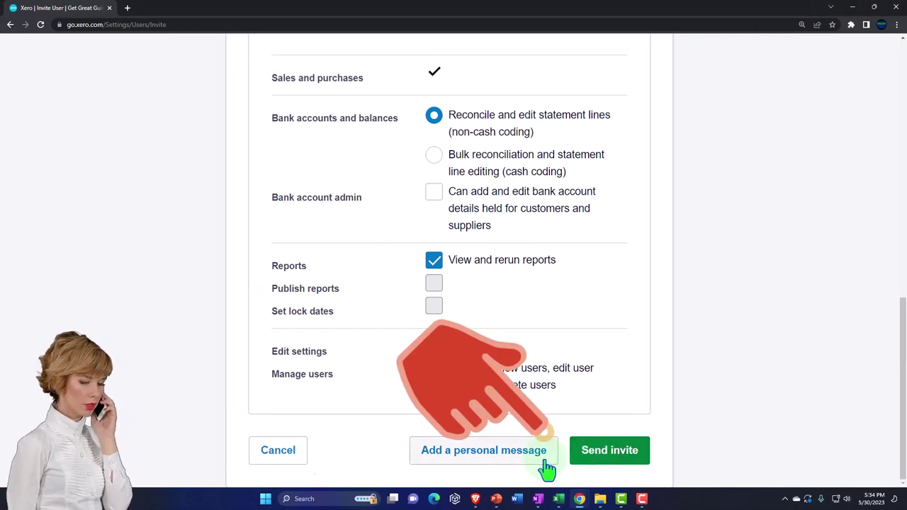
left_click(598, 461)
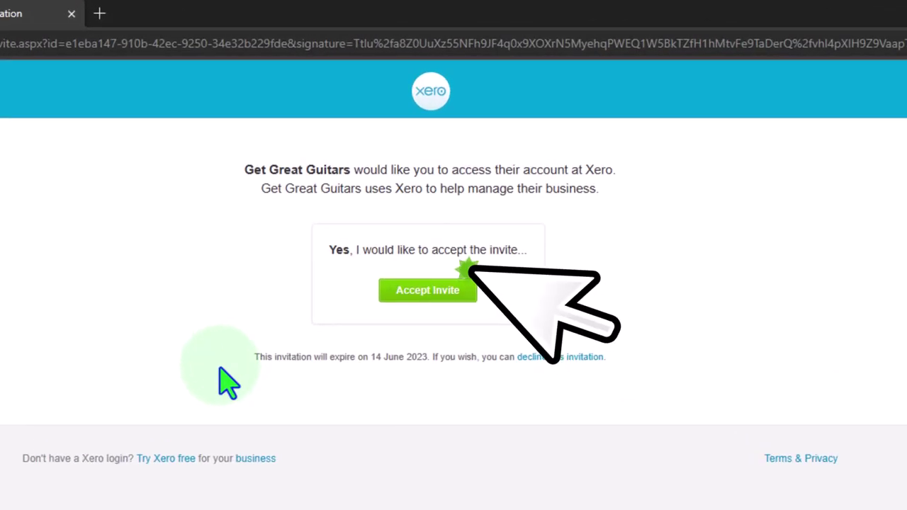
- Accept the Get Great Guitars invitation as the invited user and look over the organization's dashboard
left_click(425, 293)
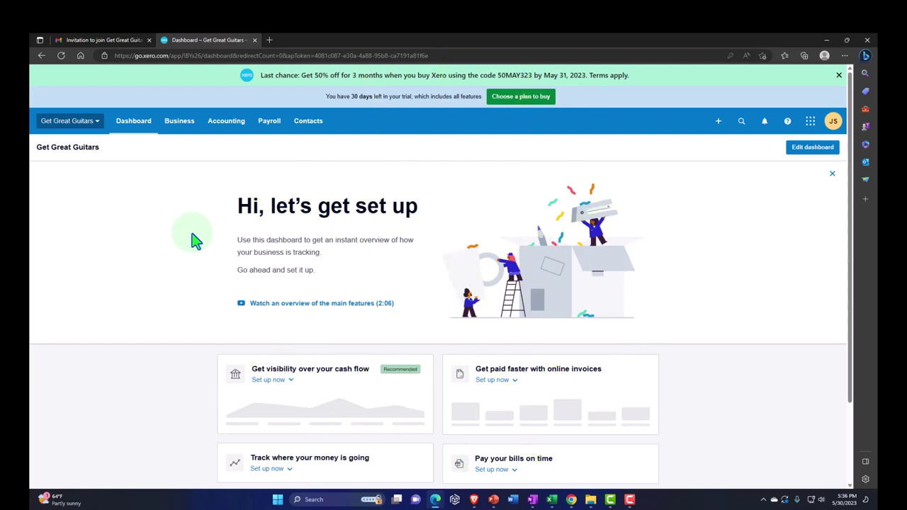
scroll(193, 237, "down", 2)
scroll(192, 236, "up", 2)
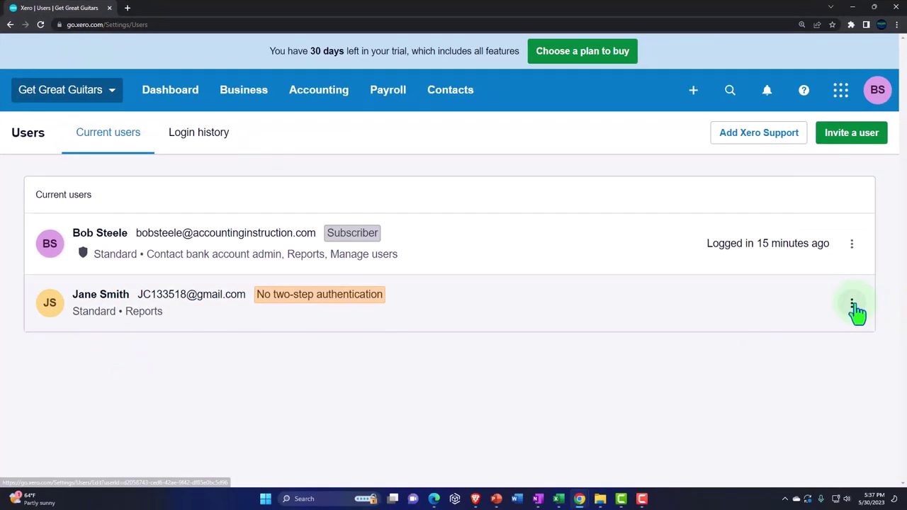
- View the management options for the newly invited user in the current users list, then dismiss them
left_click(853, 305)
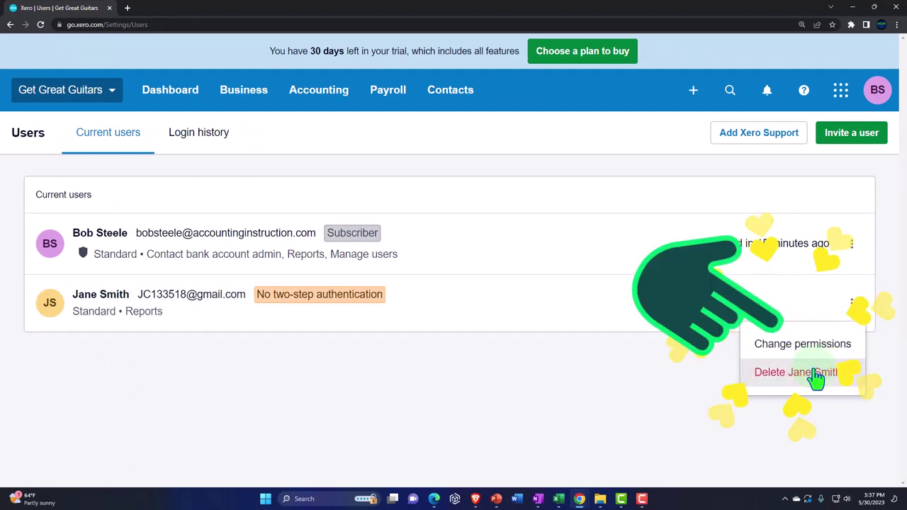
left_click(510, 386)
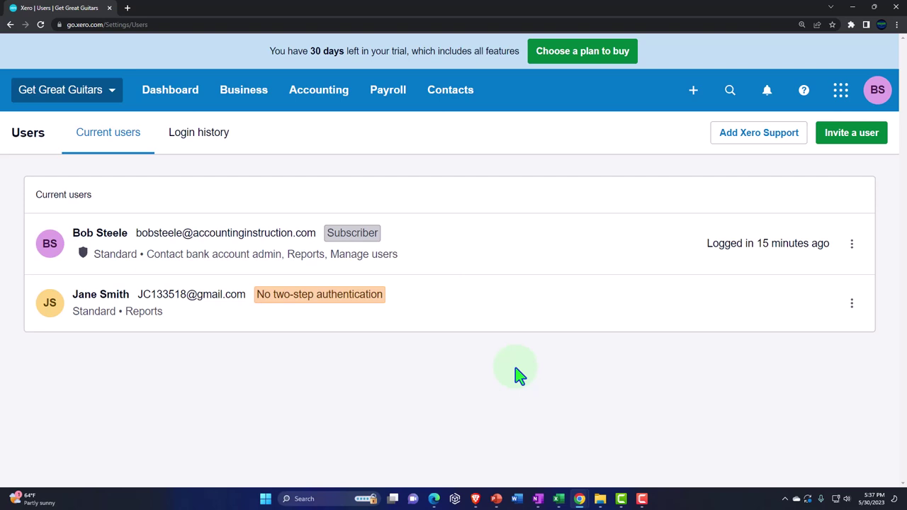
- Go to the Get Great Guitars organization settings and open the Currencies page
left_click(113, 98)
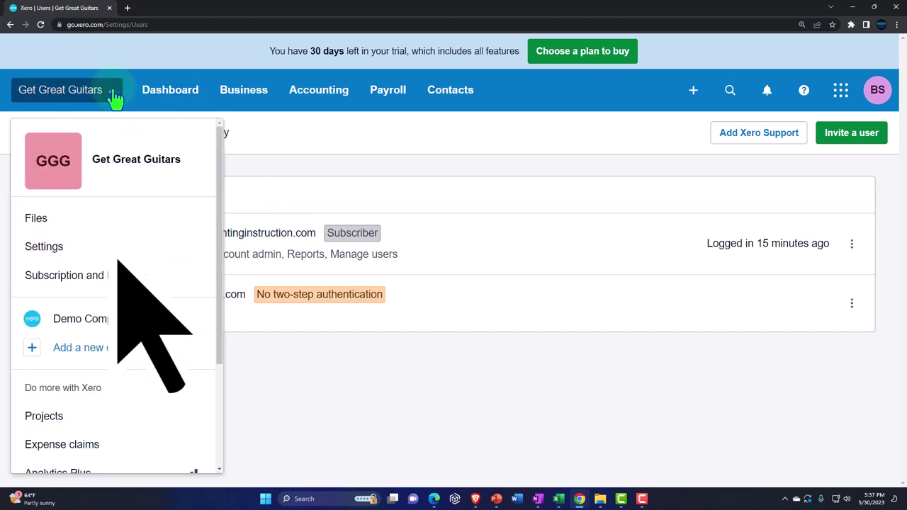
left_click(43, 246)
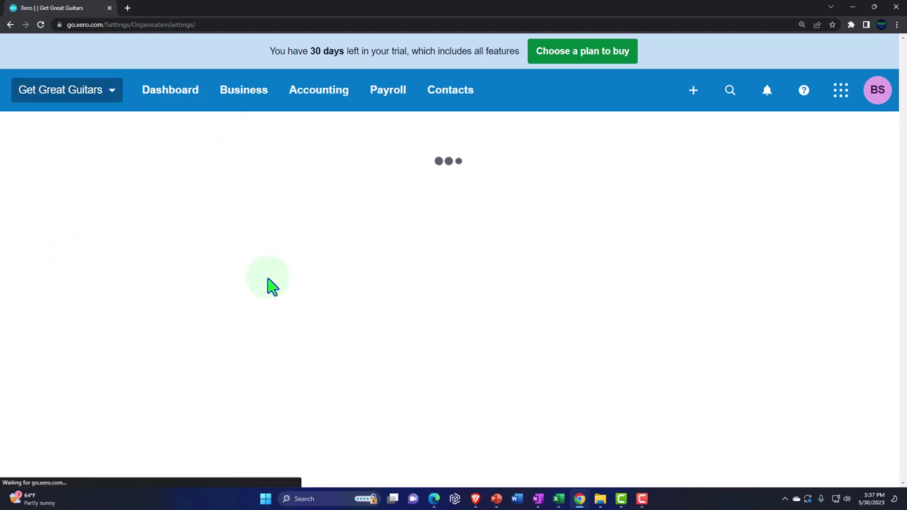
scroll(269, 285, "down", 1)
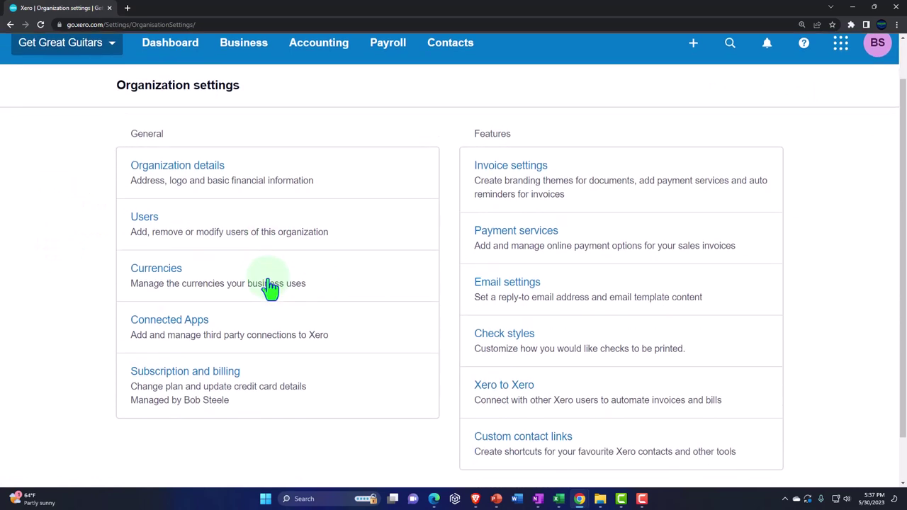
left_click(170, 277)
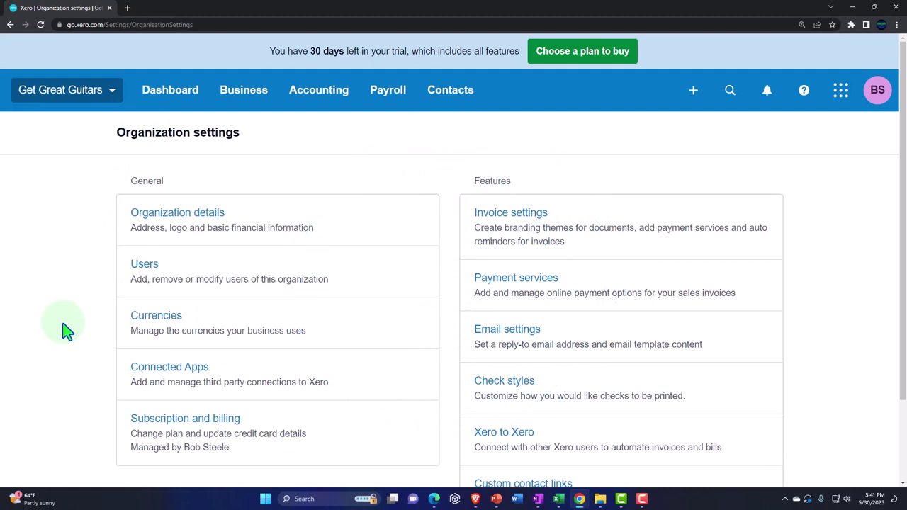
- View the Connected Apps page from the organization settings, then return to the settings overview
scroll(65, 330, "down", 1)
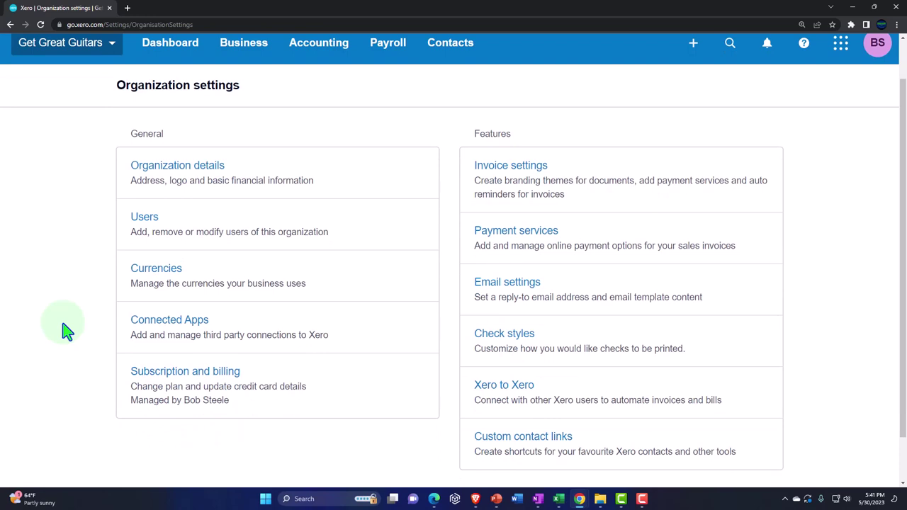
left_click(146, 332)
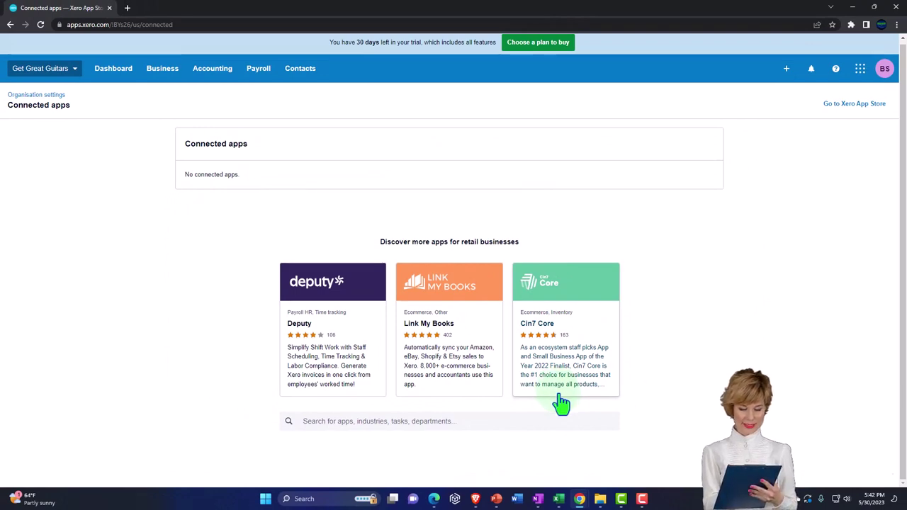
key("alt+Left")
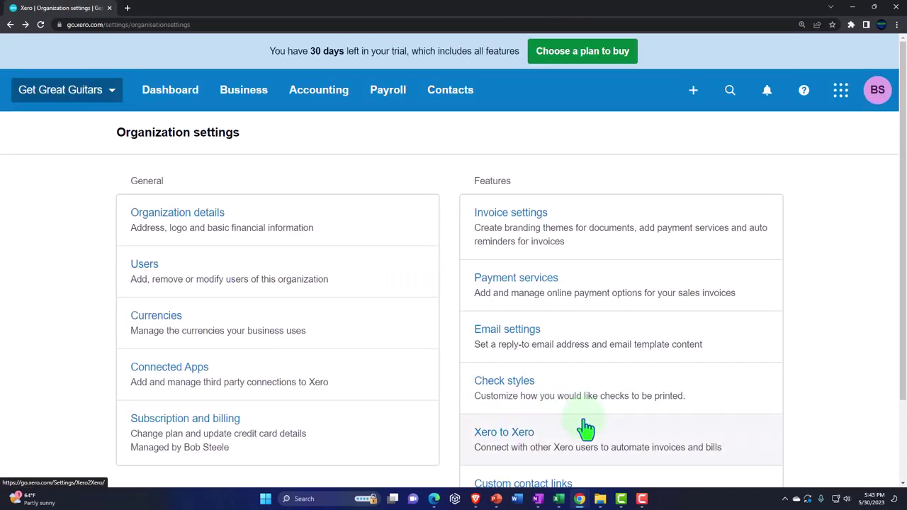
- Open Subscription and billing from the organization settings and view the Get Great Guitars subscription management page
left_click(114, 99)
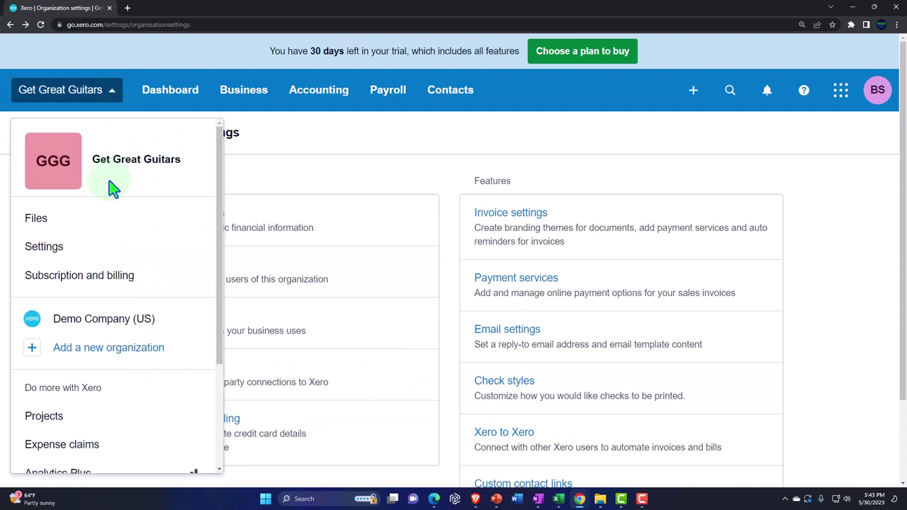
left_click(75, 250)
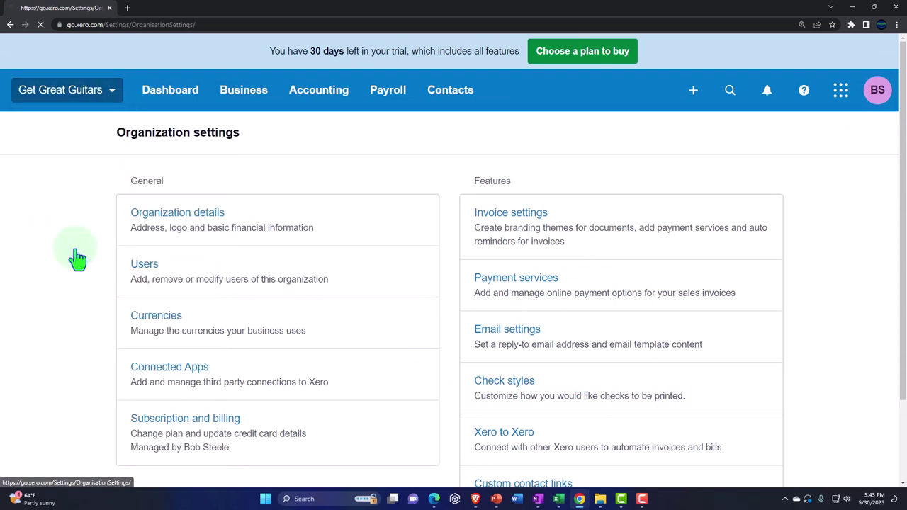
left_click(160, 424)
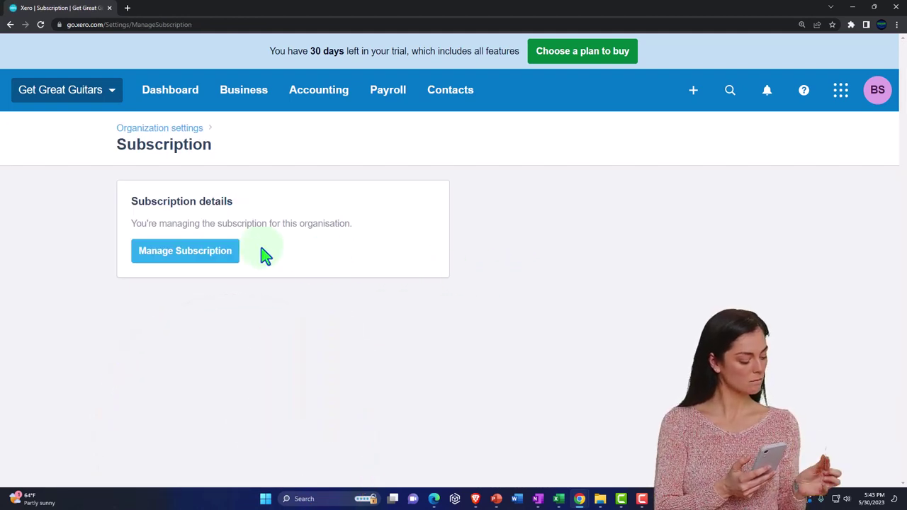
left_click(222, 258)
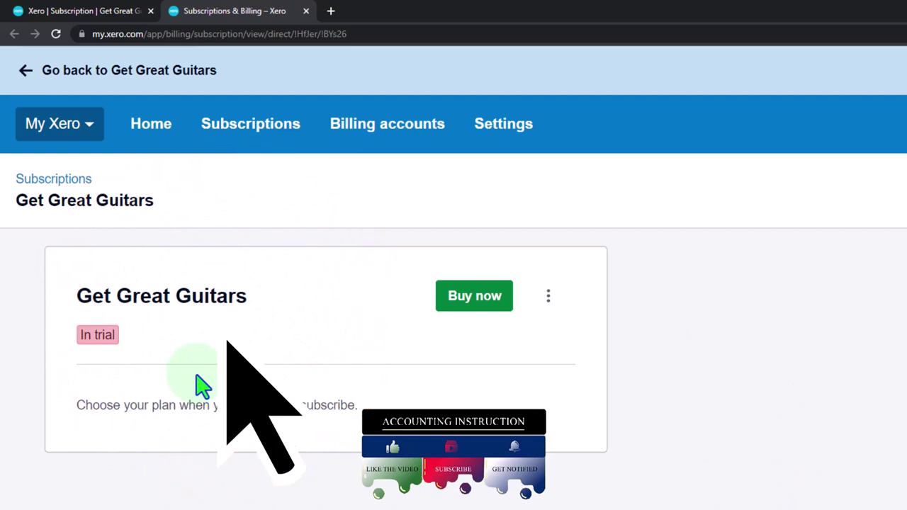
- Go back from subscription management to Get Great Guitars and reopen its organization settings
left_click(28, 73)
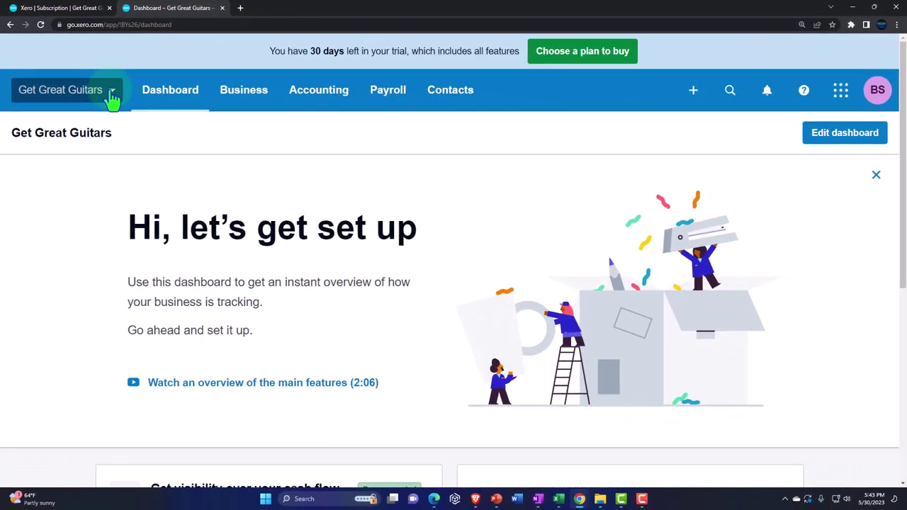
left_click(149, 130)
left_click(64, 250)
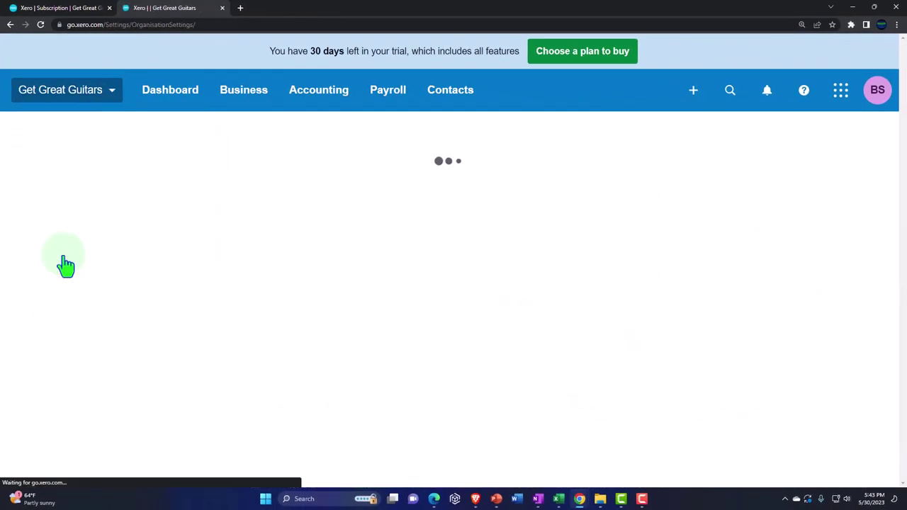